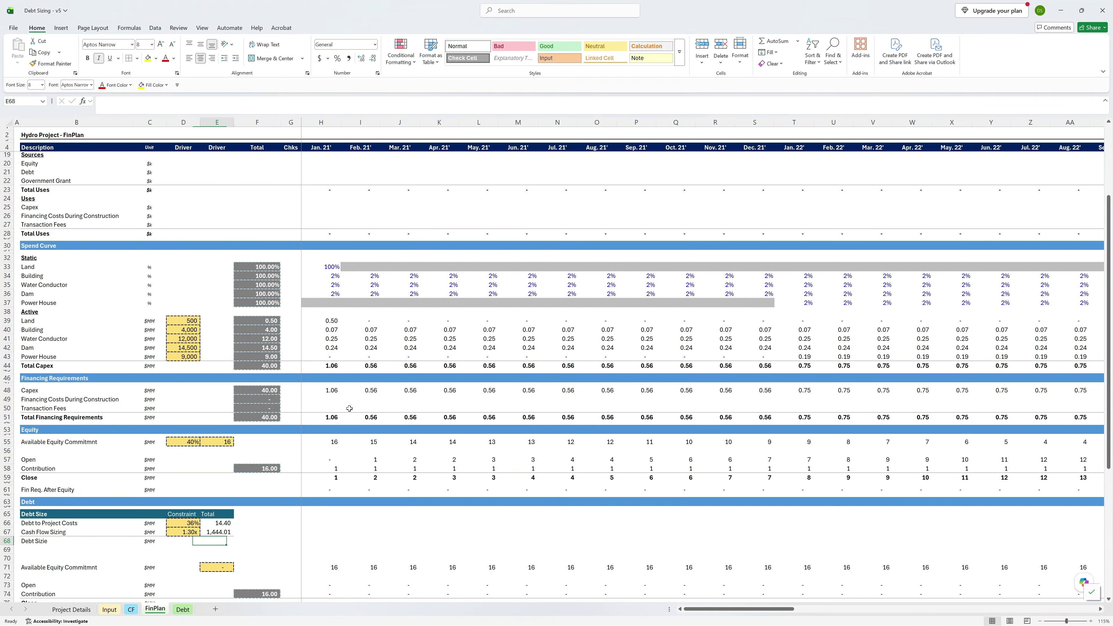
Step: Set the Debt Size total in E68 to the lower of the two sizing results and link the debt commitment driver E71 to =E68
key("Right")
key("Right")
type("=D66*F61")
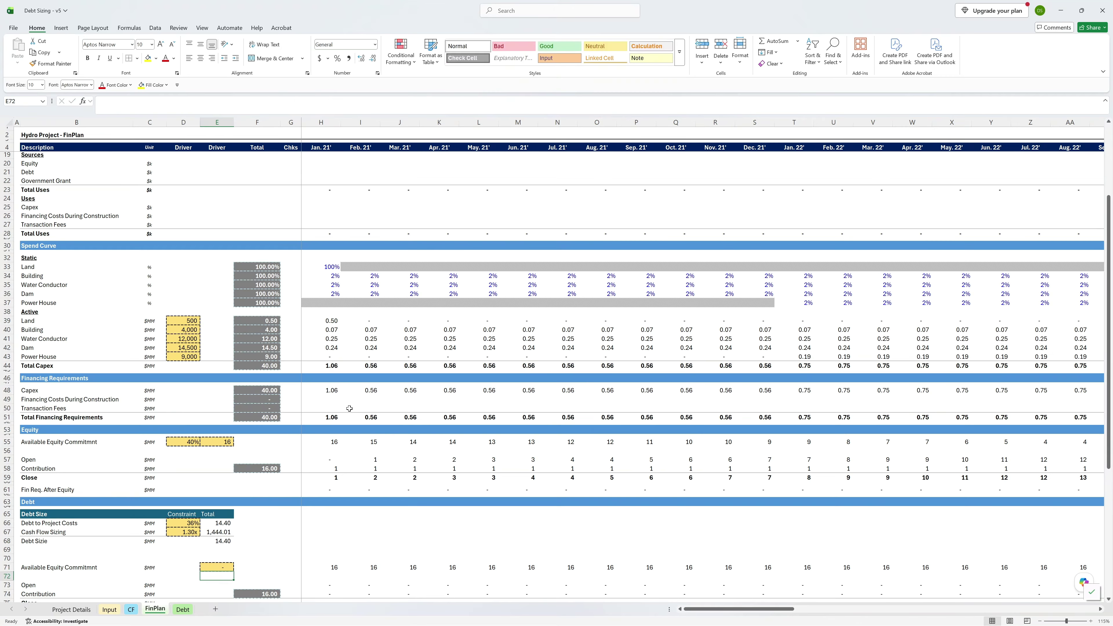
key("Escape")
type("=E68")
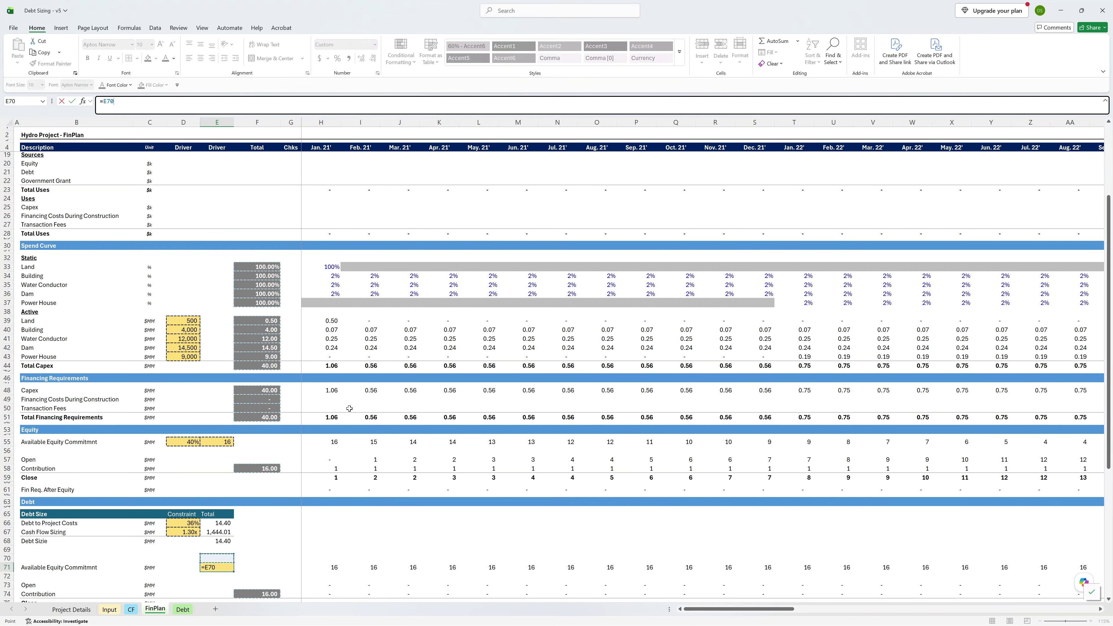
key("ctrl+Return")
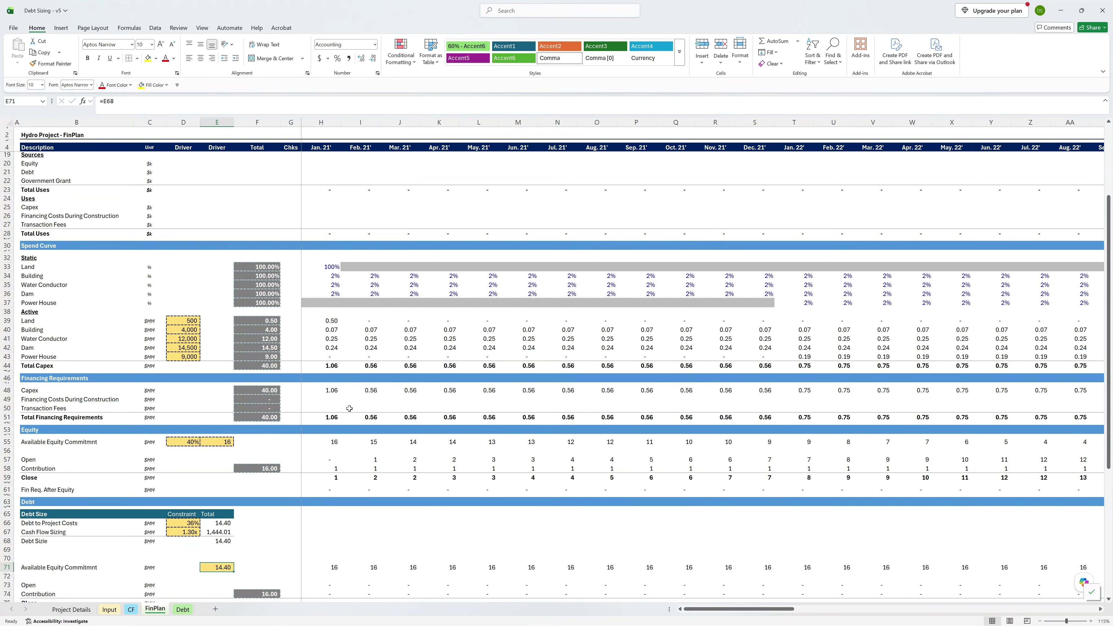
Step: Format the monthly figures in the Equity and Debt schedules to two decimal places
left_click_drag(325, 443, 330, 491)
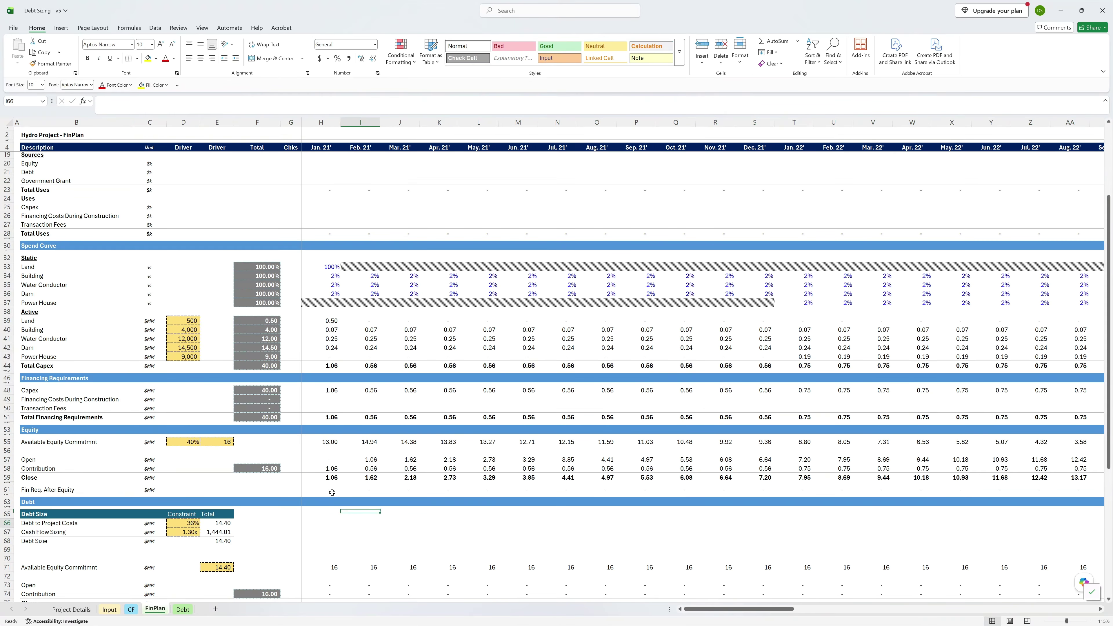
key("Down")
key("Down")
key("Down")
key("Down")
key("Down")
key("Down")
key("Down")
key("Down")
key("Down")
key("Left")
key("Up")
key("Up")
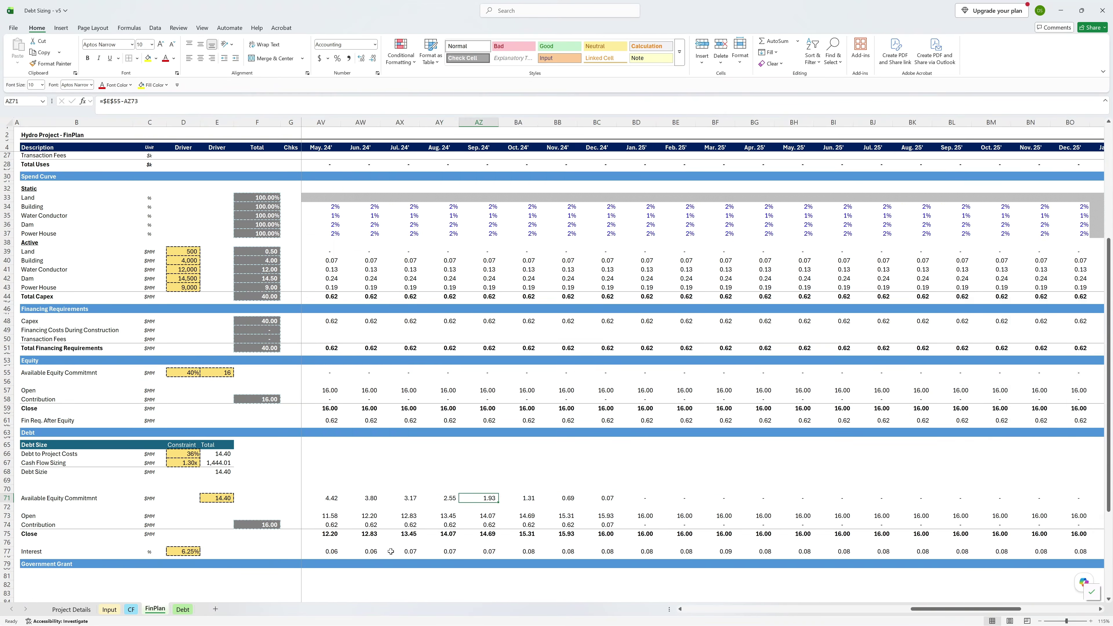
Step: Repoint the debt commitment formula in H71 from $E$55 to the debt total in E71 and fill it across all months
key("ctrl+Left")
key("Right")
key("Right")
key("Right")
key("F2")
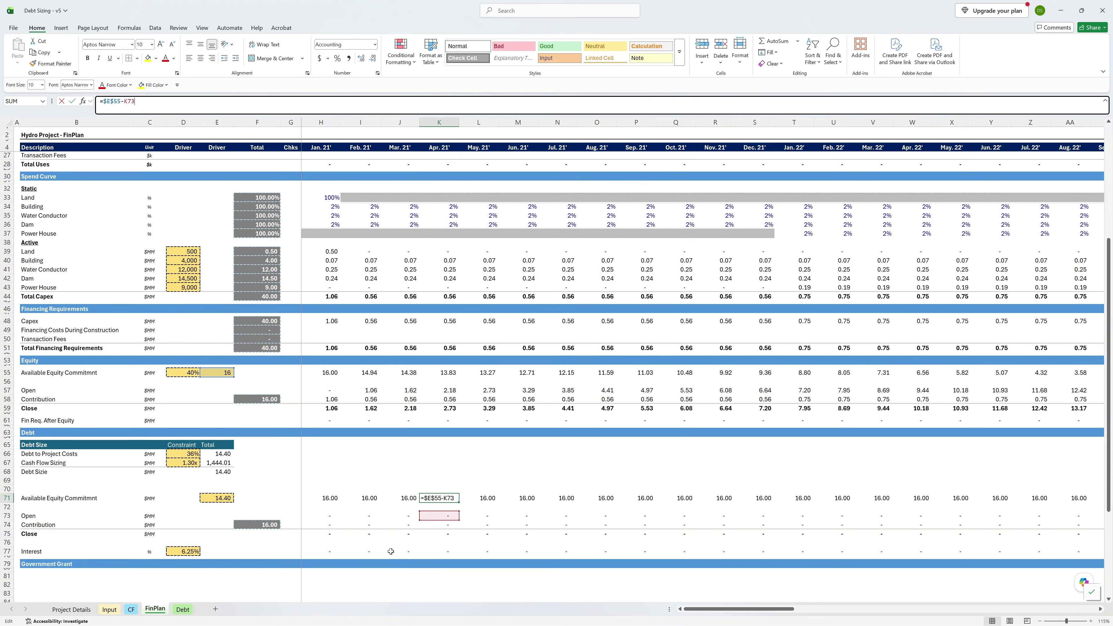
key("Escape")
key("Left")
key("Left")
key("Left")
key("F2")
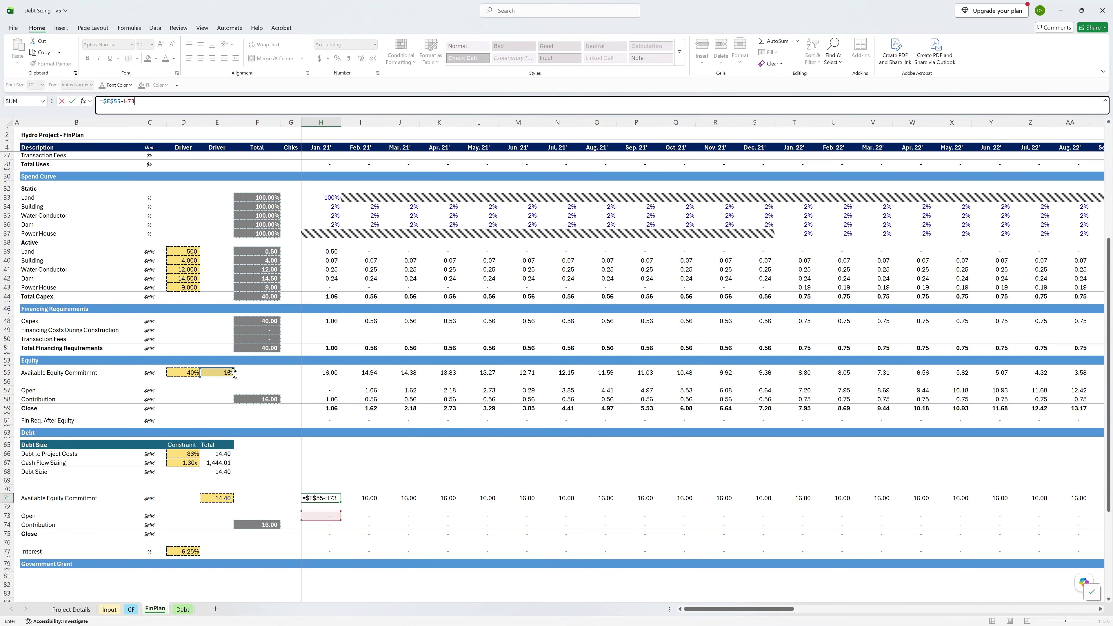
left_click_drag(219, 379, 202, 499)
key("ctrl+Return")
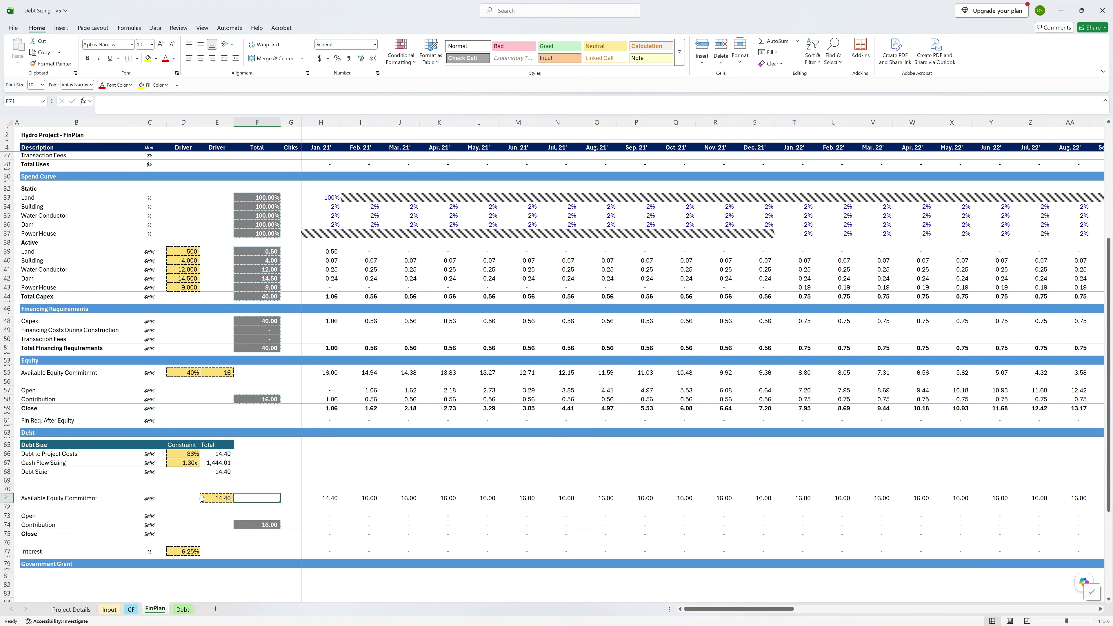
key("ctrl+shift+Right")
key("ctrl+r")
Step: Format the equity commitment total in E55 to two decimal places and copy the Fin Req. After Equity row
key("Left")
key("Left")
key("Up")
key("Up")
key("Up")
key("Up")
key("Up")
key("Up")
key("Left")
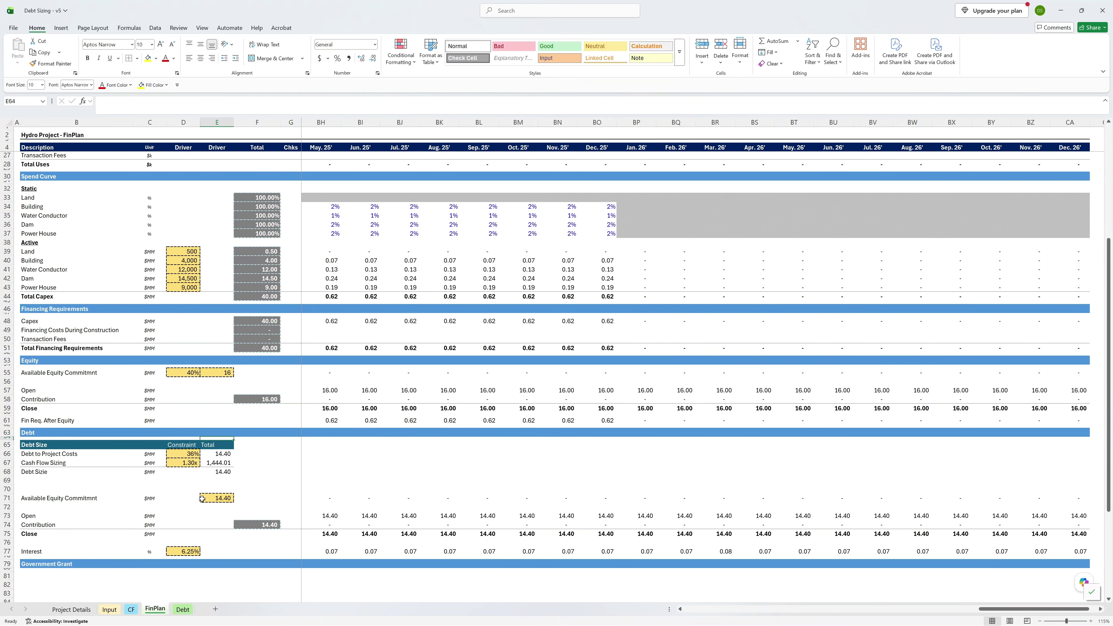
key("Up")
key("Up")
key("Up")
key("Up")
key("Up")
key("Up")
key("Up")
key("Up")
key("Up")
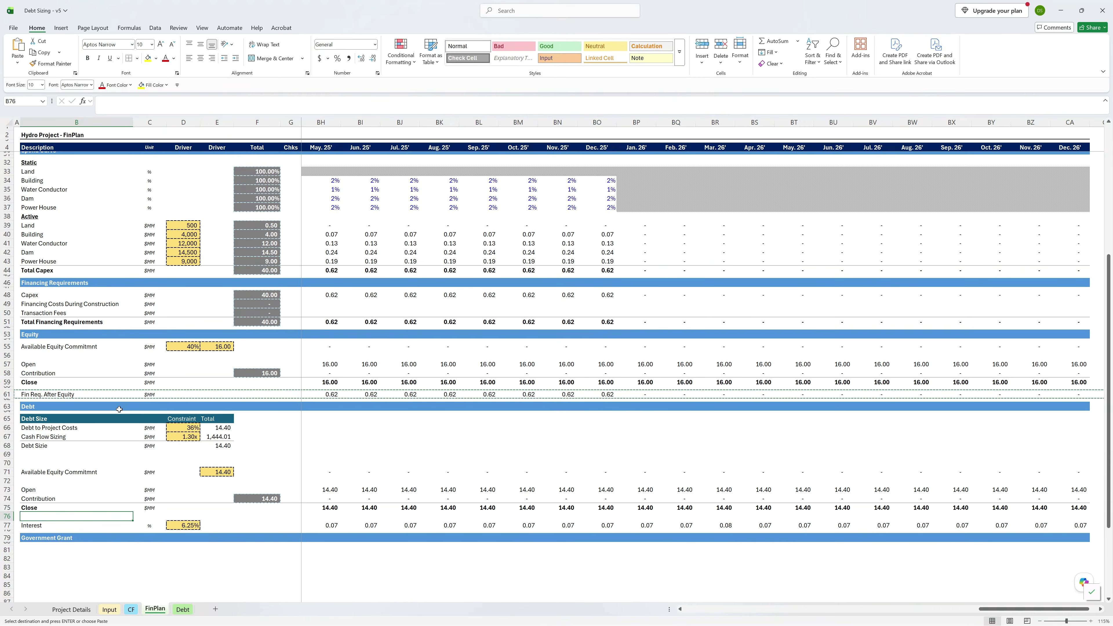
Step: Insert the copied row below the debt Interest row and label it Fin Req. after Equity and Debt
key("Up")
key("Up")
key("Up")
key("Up")
key("Up")
key("Up")
key("Up")
key("Up")
key("Up")
key("Up")
key("Up")
key("Up")
key("Up")
key("Up")
key("Up")
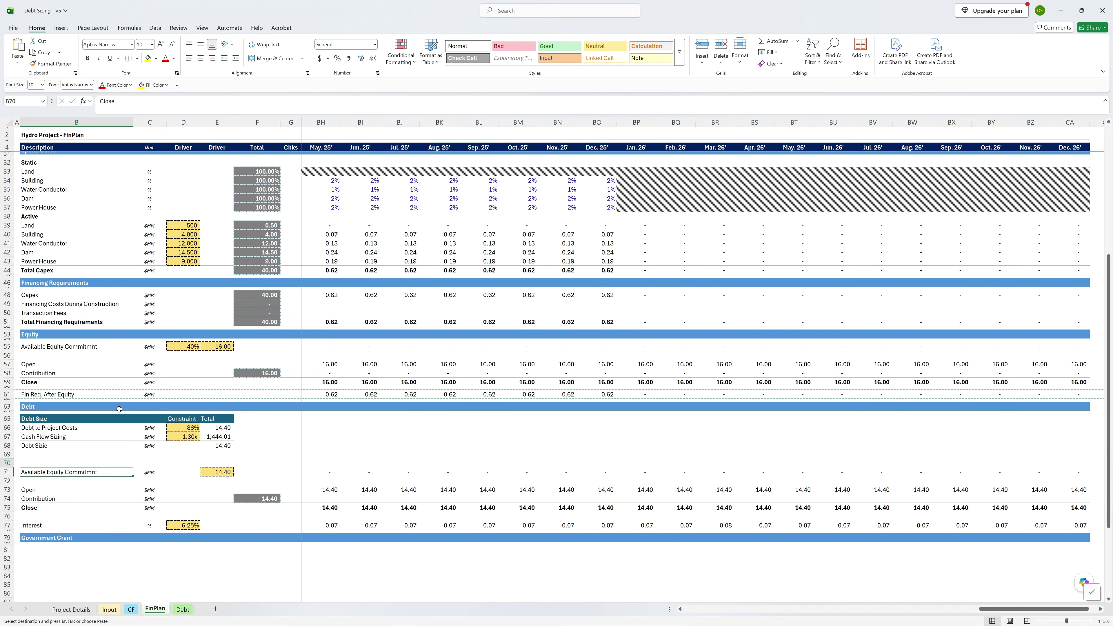
key("Escape")
key("Up")
key("shift+space")
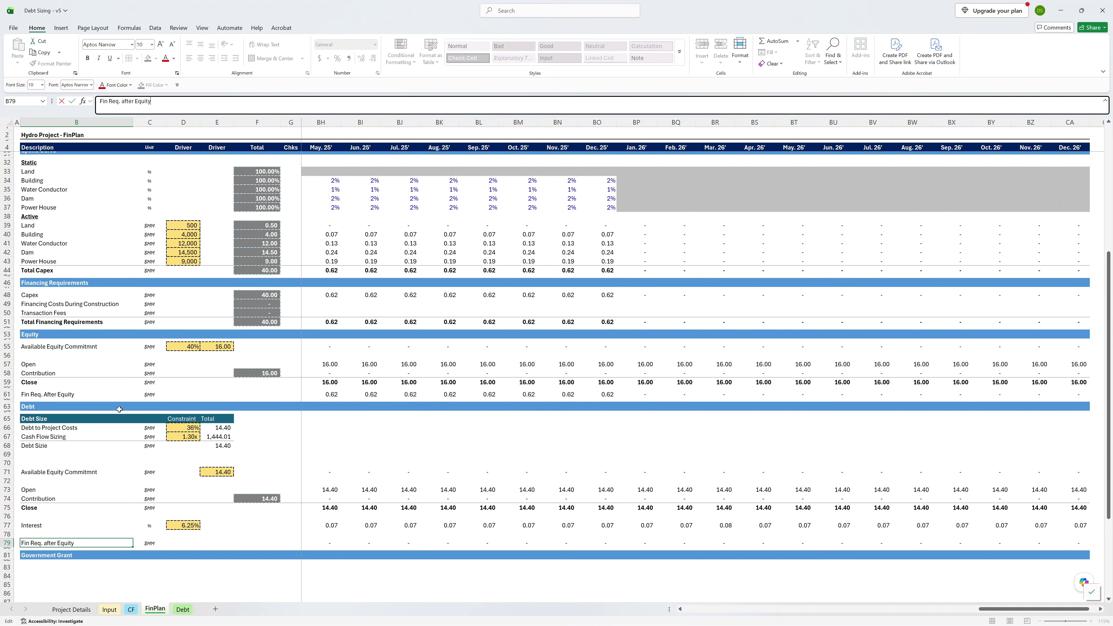
type("ebt")
key("Tab")
key("ctrl+Right")
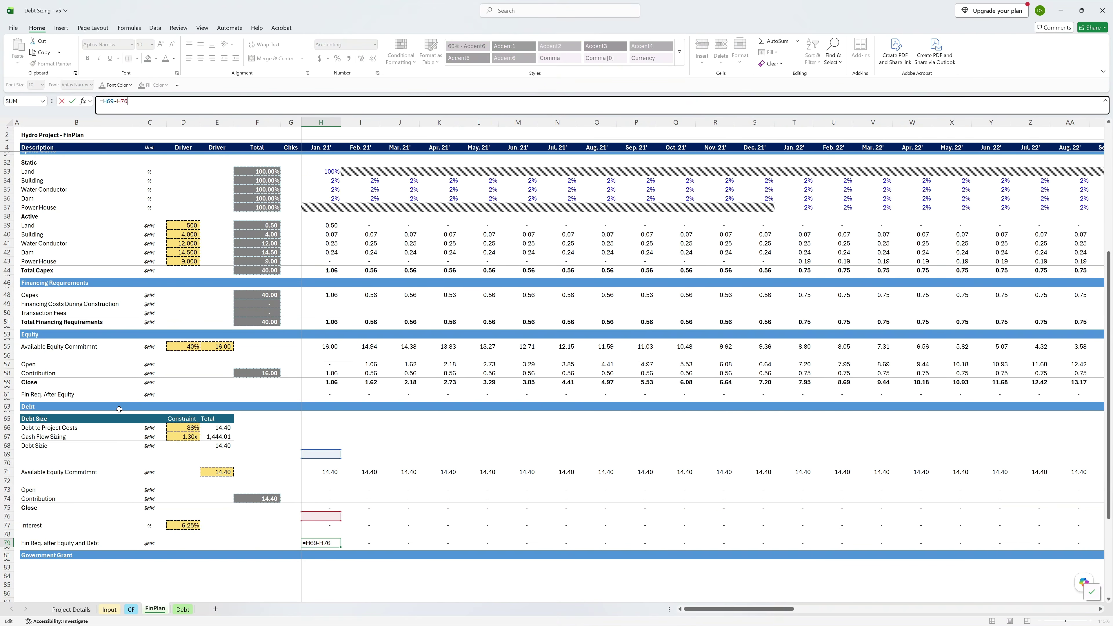
Step: Set H79 to =H61-H74, fill it across the months, and check the formula in the Sep. 24' column
type("=")
key("Up")
key("Up")
key("Up")
key("Up")
key("Up")
key("Up")
key("Up")
key("Up")
key("Up")
key("Up")
key("Up")
key("Up")
key("Up")
key("Up")
key("Up")
key("Up")
key("Up")
key("Up")
key("Up")
key("Up")
key("Down")
key("Down")
key("Down")
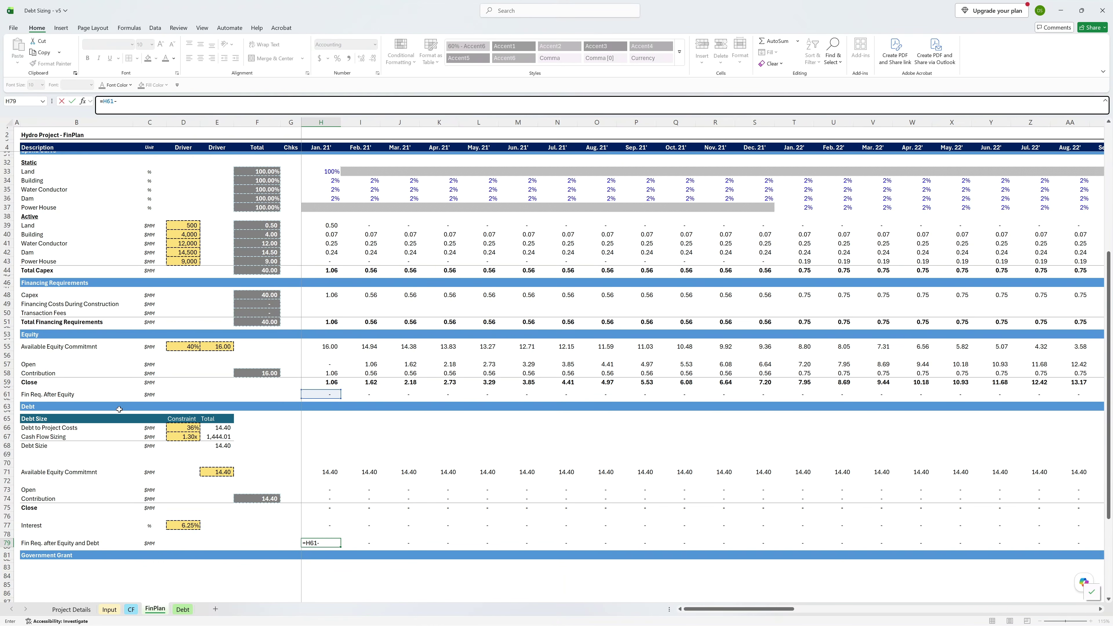
type("-")
key("Up")
key("Up")
key("Up")
key("Up")
key("Up")
key("Up")
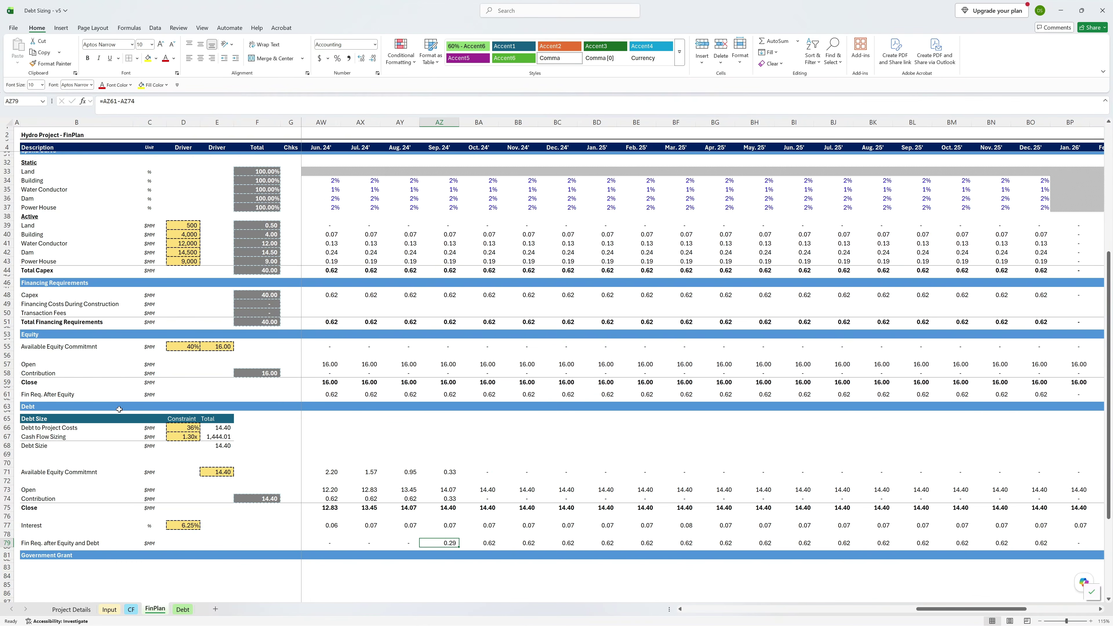
key("Left")
key("Right")
key("Left")
key("Right")
key("F2")
key("ctrl+Return")
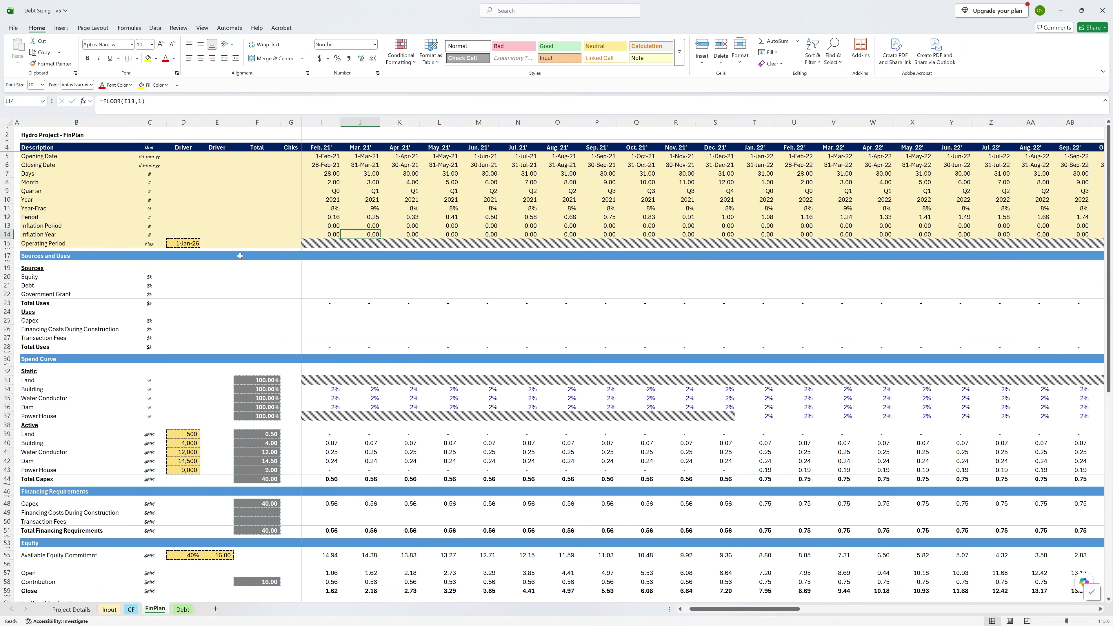
key("Down")
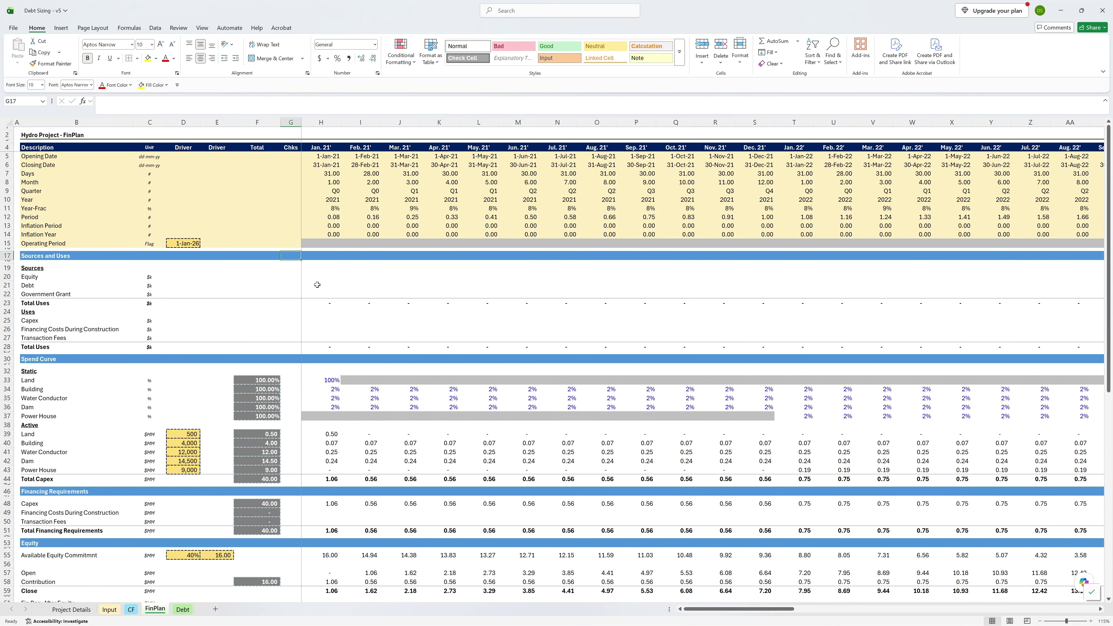
key("Up")
key("Up")
key("Left")
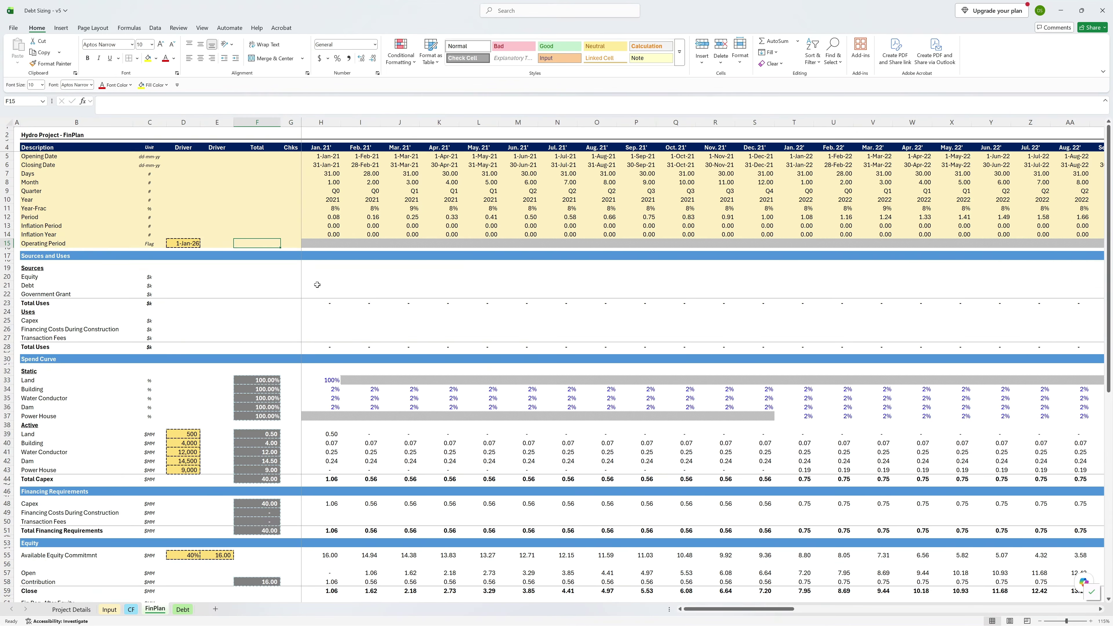
Step: On the Input sheet, move the whole Construction section up to row 6, between Financing and Operations
scroll(367, 350, "down", 1)
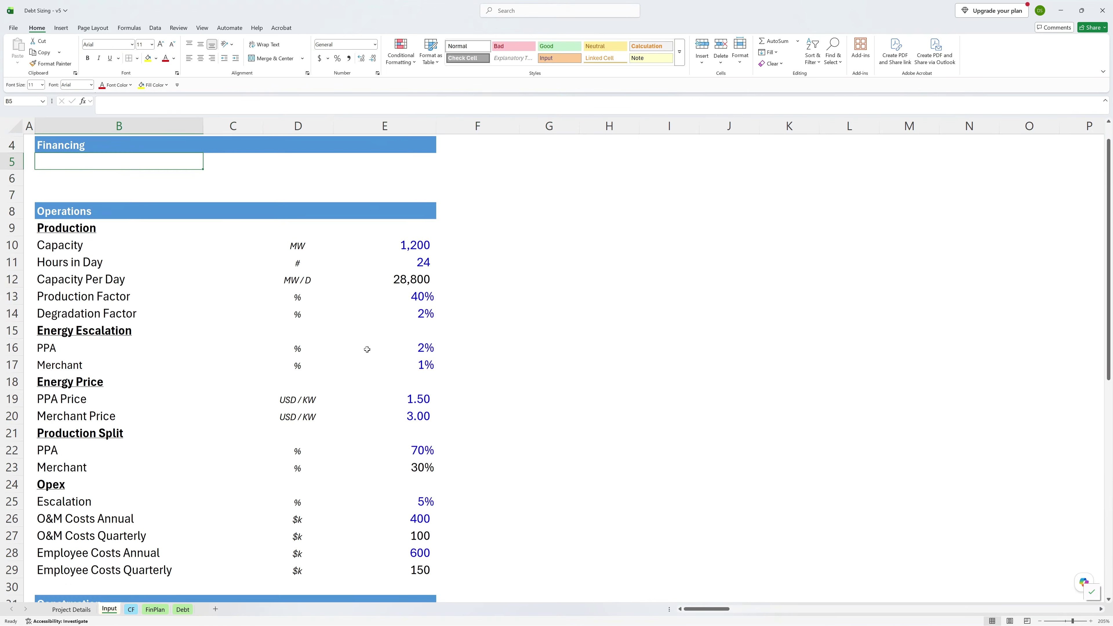
scroll(368, 350, "down", 4)
left_click(72, 376)
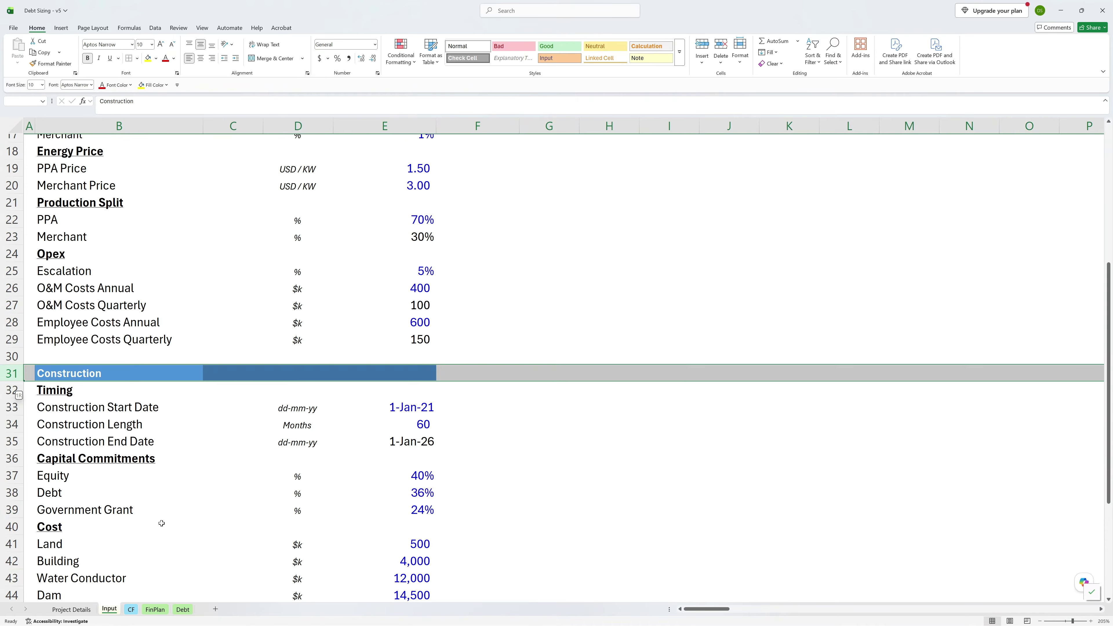
scroll(161, 522, "down", 6)
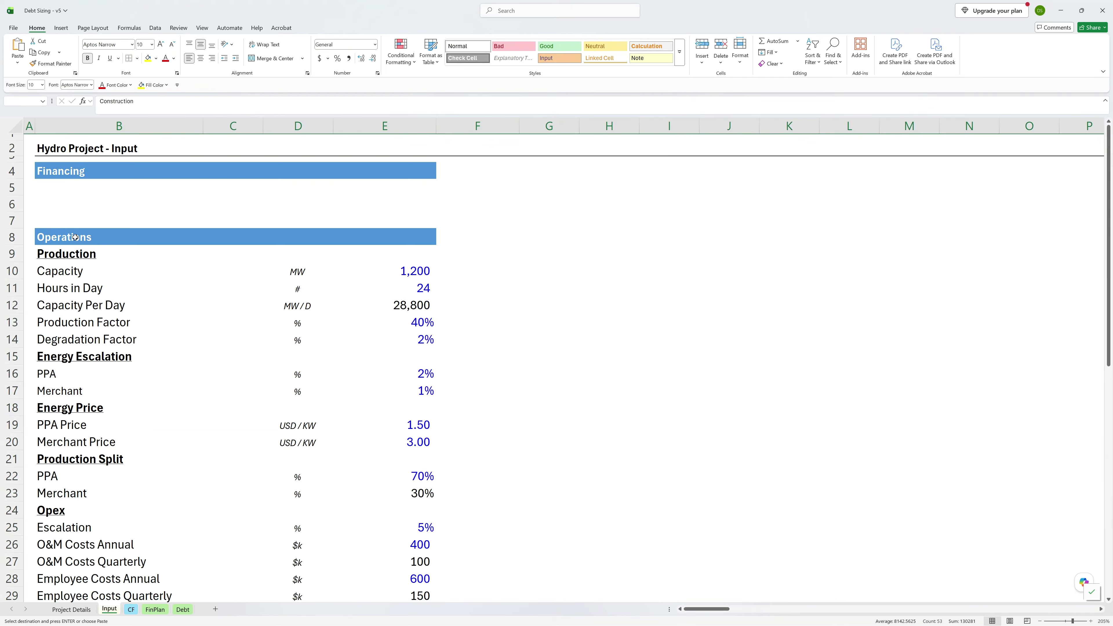
left_click(29, 188)
key("Down")
key("shift+space")
key("ctrl+plus")
Step: Delete the surplus blank rows 27 and 28 between the Construction and Operations sections of the Input sheet
key("Down")
key("Down")
key("Down")
key("Down")
key("Down")
key("Down")
key("Down")
key("Down")
key("Down")
key("Down")
key("Down")
key("Down")
key("Down")
key("Down")
key("Down")
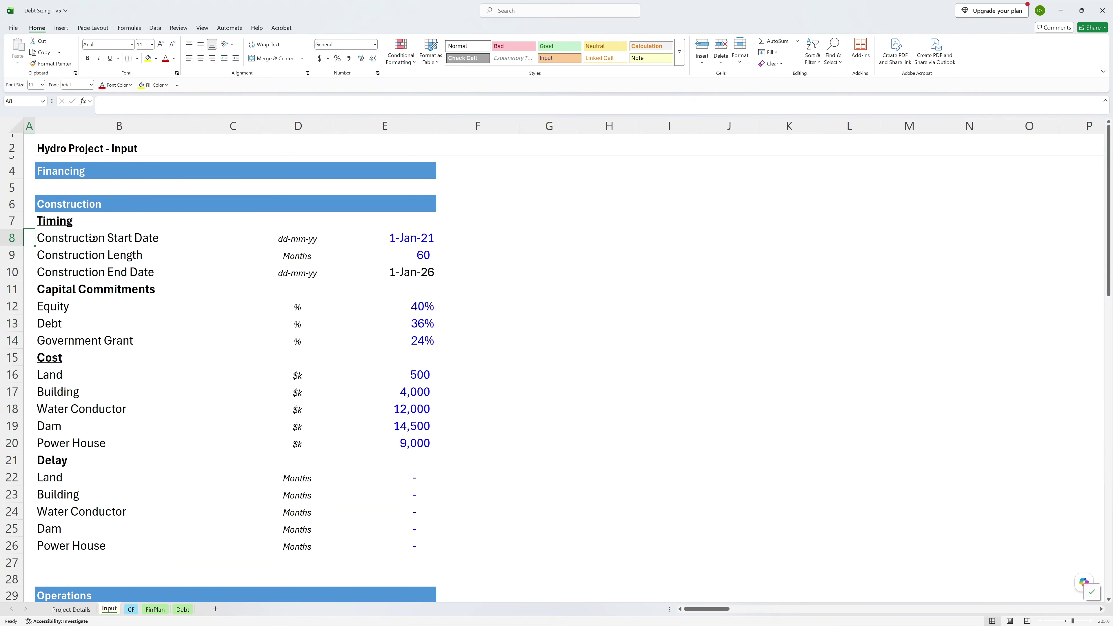
key("Right")
key("Down")
key("Down")
key("Down")
key("Down")
key("Down")
key("Down")
key("shift+space")
key("shift+Down")
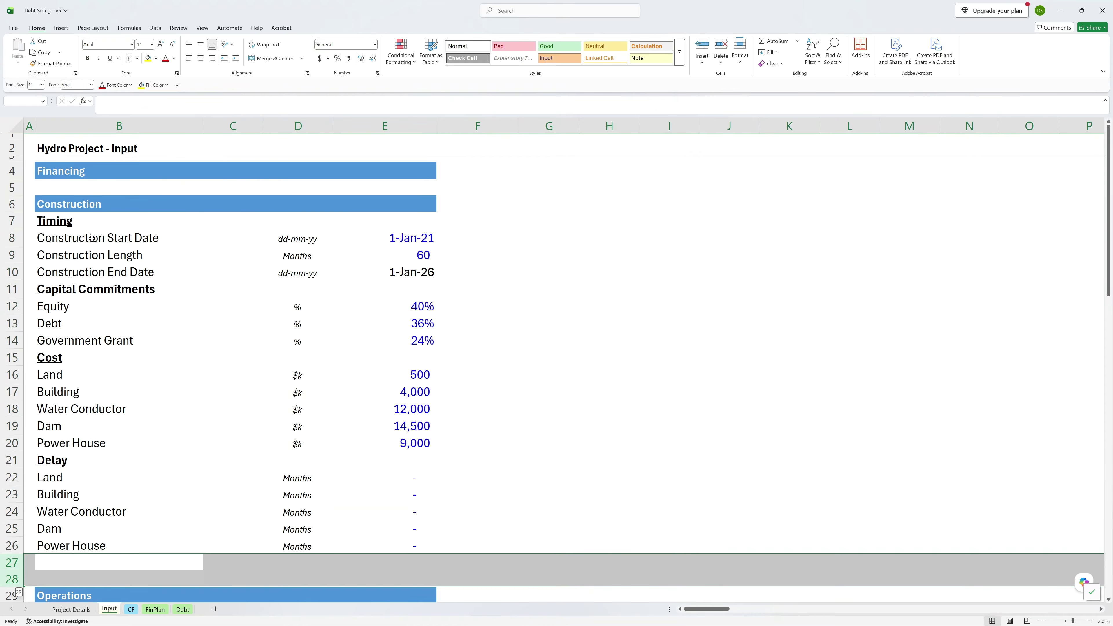
key("ctrl+minus")
Step: Add a Timing heading under Financing with a date row for 1-Jan-21, and label the row Financial Close
key("Up")
key("Up")
key("Up")
key("Up")
key("Up")
key("Up")
key("Up")
key("Up")
key("Up")
key("Up")
key("Up")
key("Up")
key("Up")
key("Up")
key("Up")
key("Up")
key("Up")
key("Up")
key("Up")
key("Up")
key("Up")
key("Up")
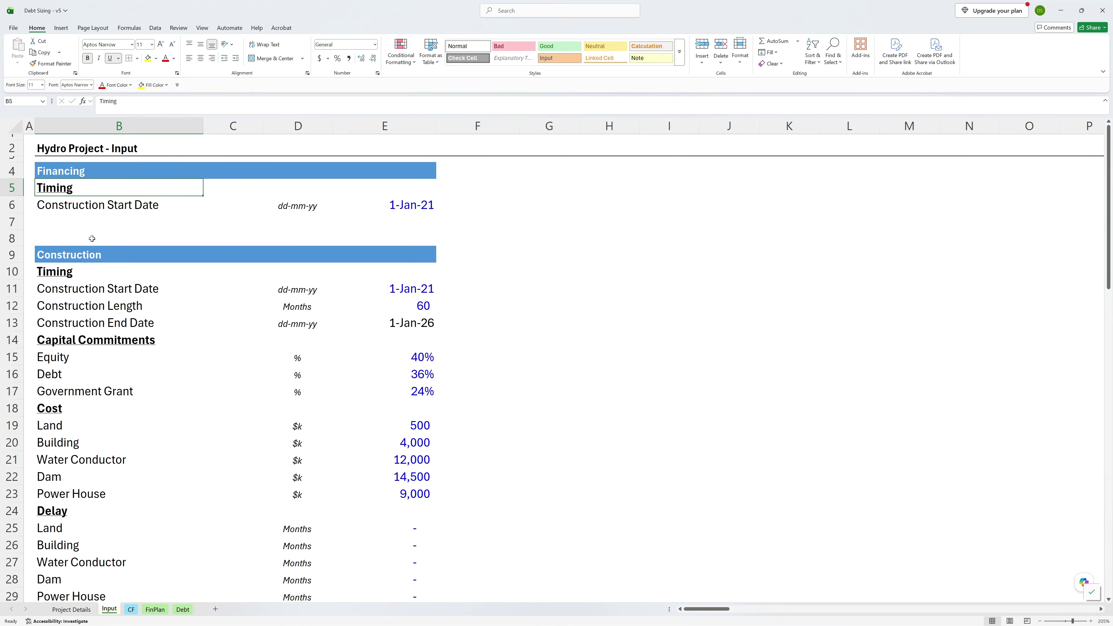
key("Down")
type("Fin")
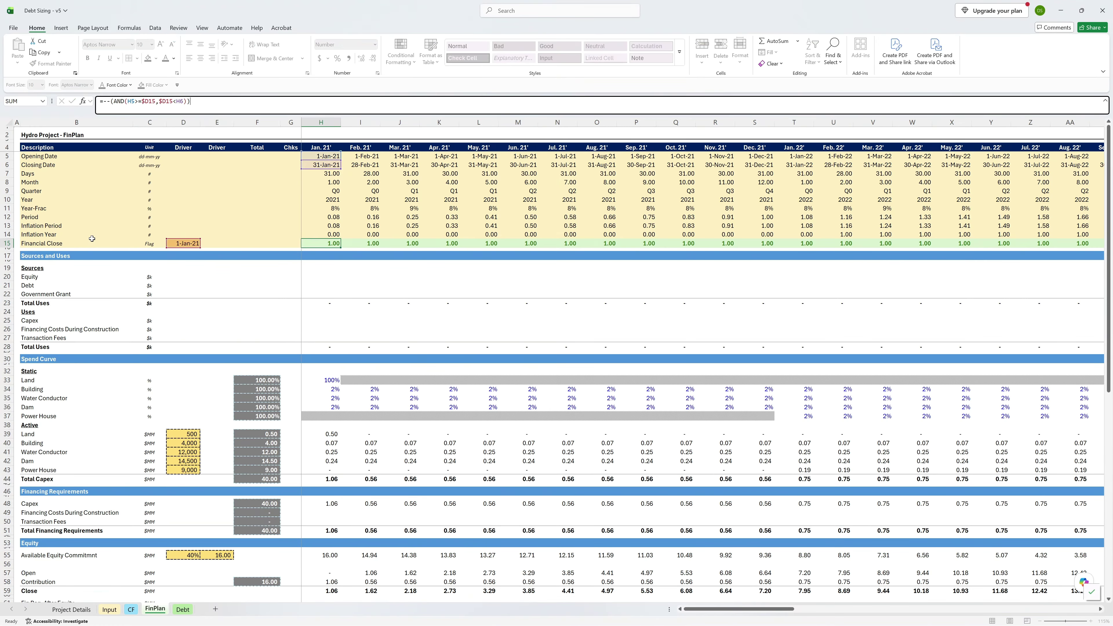
Step: On FinPlan, correct the Financial Close flag in H15 to =--(AND(H5<=$D15,$D15<H6)), fill it across the months, and check the 2026 columns
key("ctrl+Return")
key("ctrl+shift+Right")
key("ctrl+r")
key("Right")
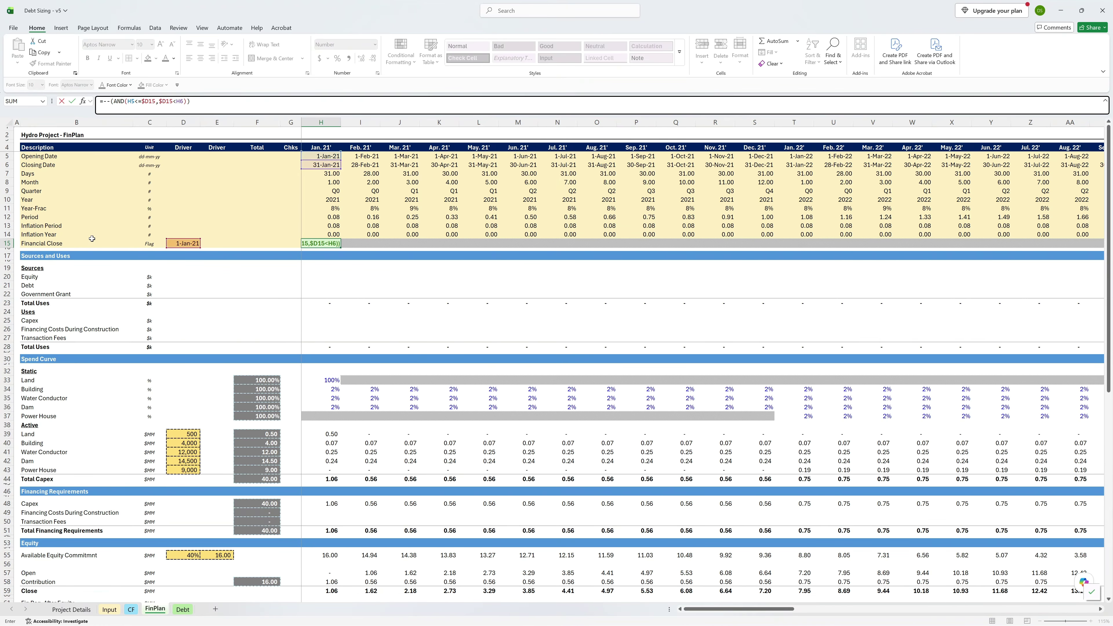
key("ctrl+Return")
key("Right")
key("Right")
key("alt+Page_Down")
key("alt+Page_Down")
key("alt+Page_Down")
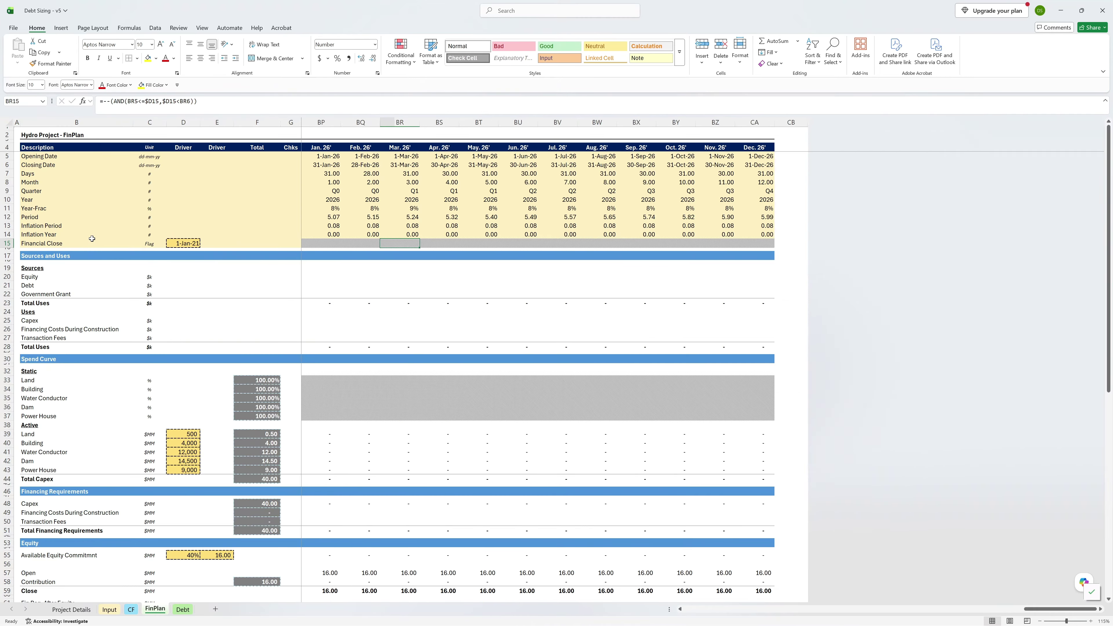
key("ctrl+Left")
Step: Enter 2% as the Transaction Fees driver in D50 of the Financing Requirements section
scroll(235, 432, "down", 3)
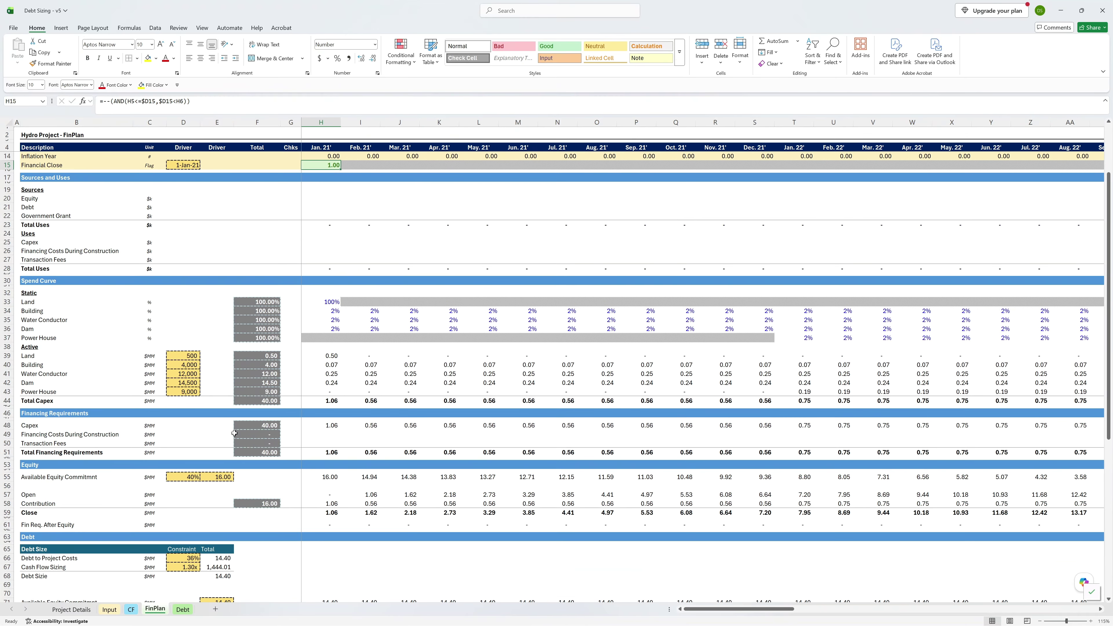
scroll(172, 418, "down", 3)
left_click(172, 418)
type("2%")
key("ctrl+Return")
scroll(351, 413, "up", 6)
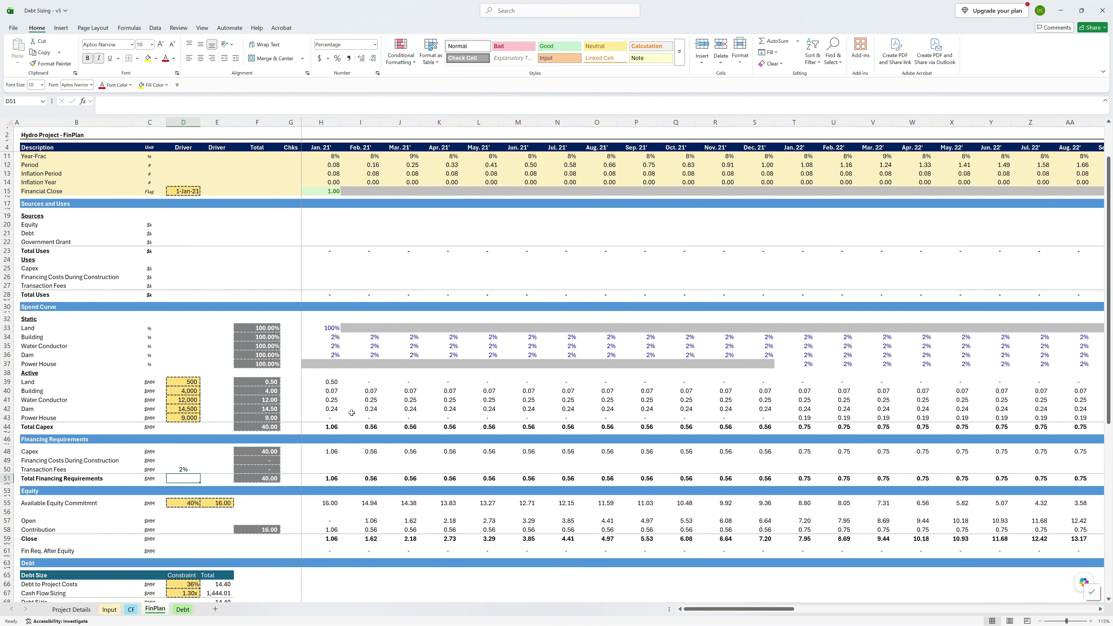
Step: On the Input sheet, add a 2.00% Transaction Fees row under a Debt heading in Financing, and insert a blank row above Construction
key("ctrl+Page_Up")
key("ctrl+Page_Up")
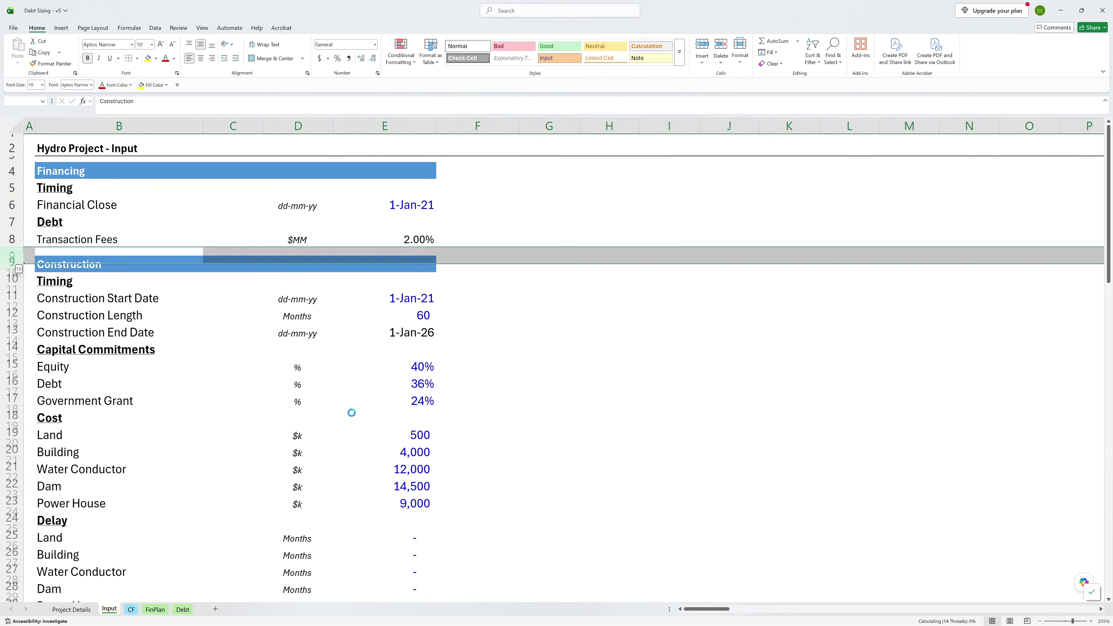
key("shift+space")
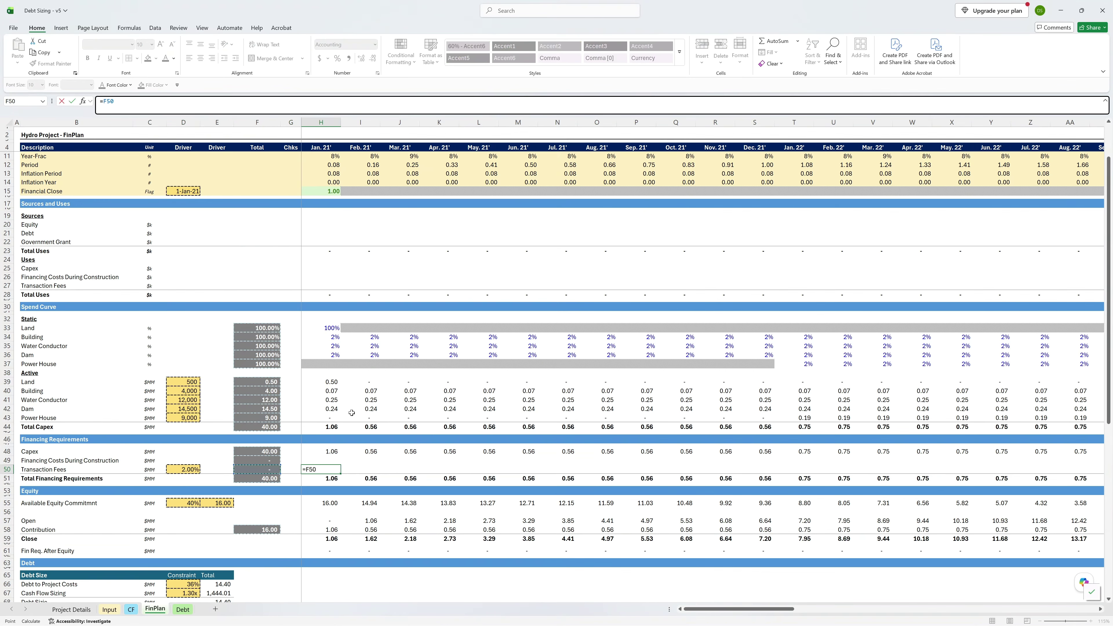
Step: On FinPlan, set the Jan. 21' Transaction Fees in H50 to =$D50*E68*H15, multiplying fee rate, debt size and financial close flag
key("ctrl+Left")
key("Down")
key("Down")
key("Down")
key("Down")
key("Down")
key("Down")
key("Down")
key("Down")
key("Down")
key("Down")
key("Down")
key("Down")
key("Down")
key("Down")
key("Down")
key("Down")
key("Down")
key("Down")
key("Down")
key("Down")
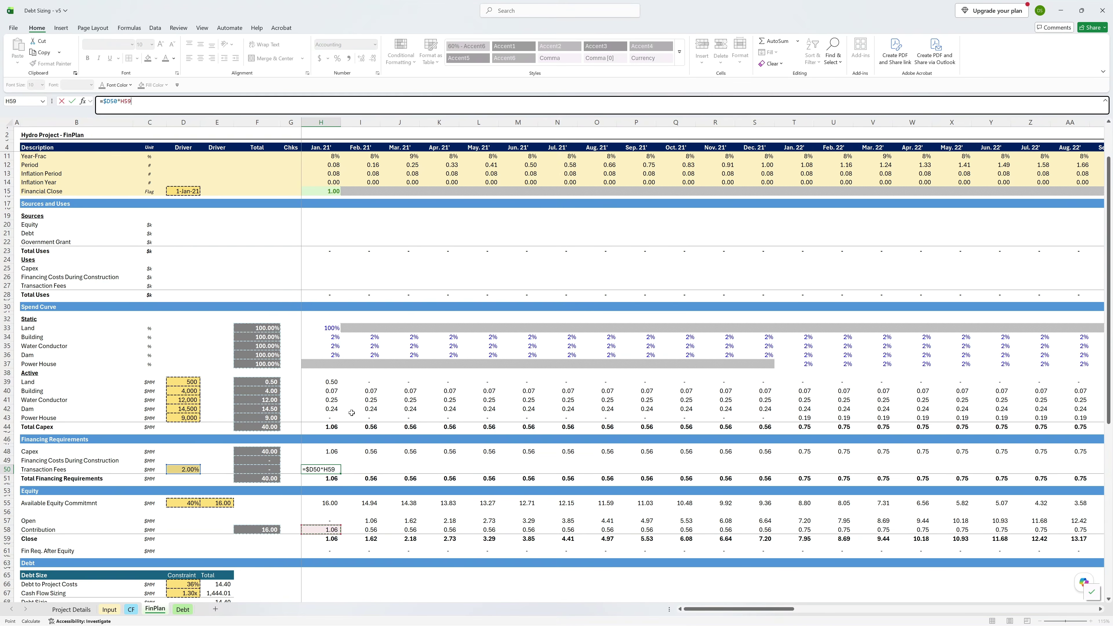
key("Left")
key("Left")
key("Left")
key("Up")
key("Up")
key("Up")
key("Up")
key("Up")
key("Up")
key("Up")
key("Up")
key("Up")
key("Up")
key("Up")
type("*")
key("Up")
key("Up")
key("Up")
key("Up")
key("Up")
key("Up")
key("Up")
key("Up")
key("Up")
key("Up")
key("Up")
key("Up")
key("Up")
key("Up")
key("Up")
key("Up")
key("Up")
key("Up")
key("Up")
key("Up")
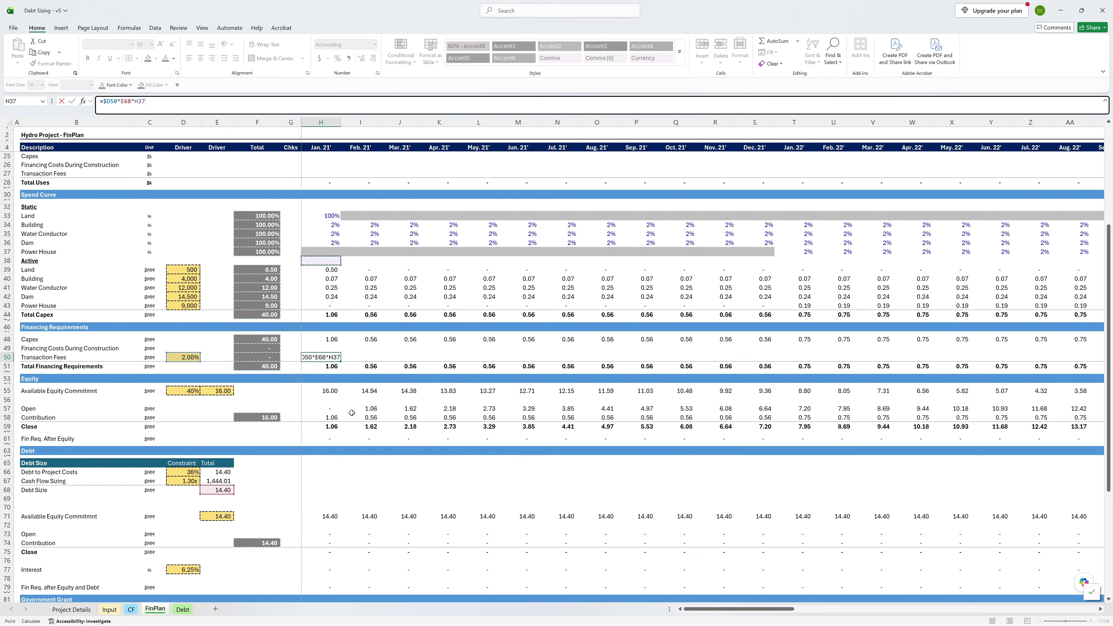
key("Down")
key("Down")
key("Down")
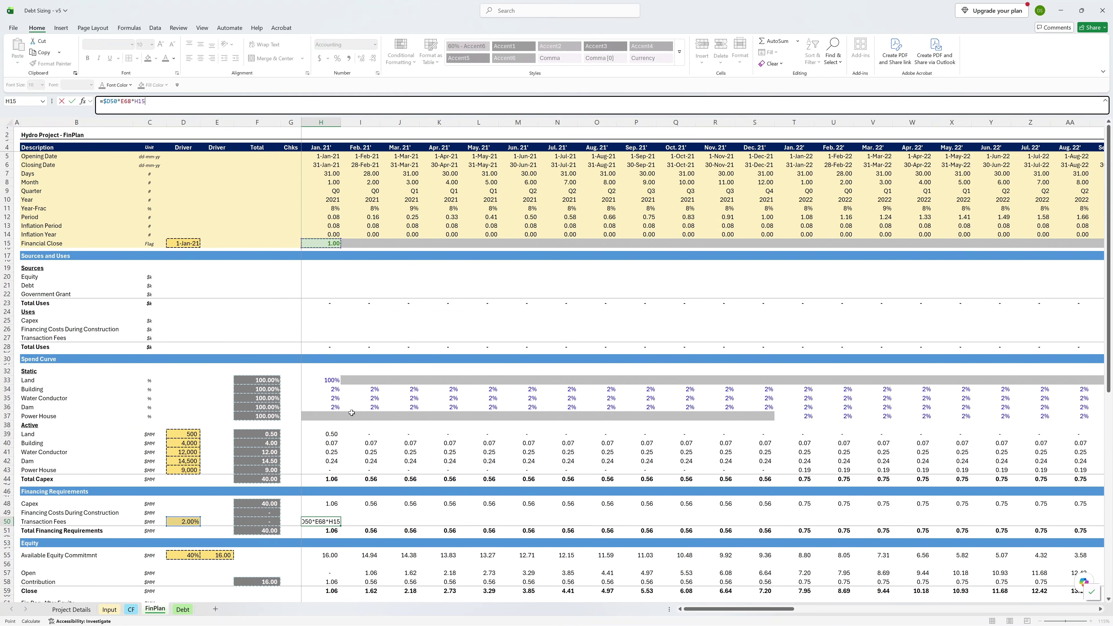
key("ctrl+Return")
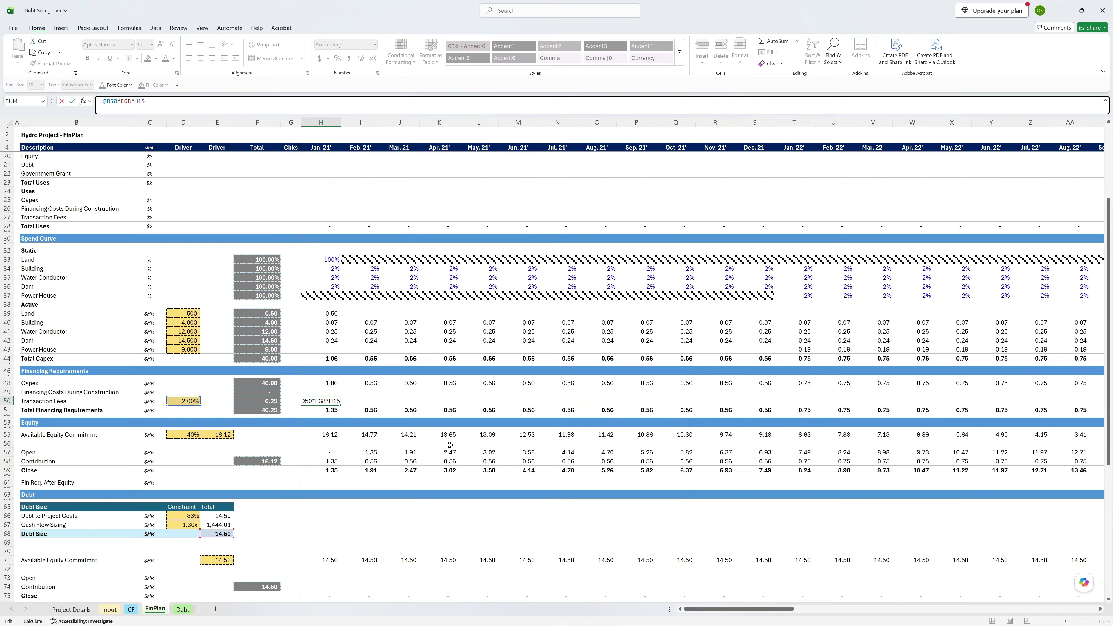
Step: Review the Transaction Fees formula in H50 and trace its effect through the financing requirements, equity and debt size figures
key("F2")
key("Escape")
key("Left")
key("Down")
key("Down")
key("Down")
key("Down")
key("Down")
key("Down")
key("Down")
key("Down")
key("Down")
key("Down")
key("Left")
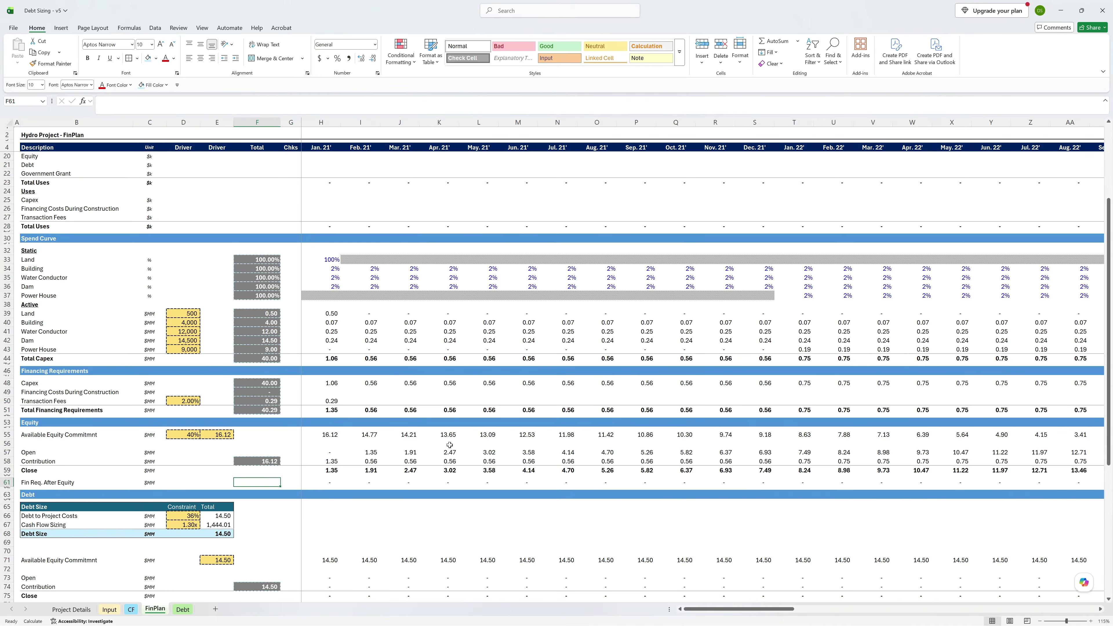
key("Up")
key("Up")
key("Up")
key("Up")
key("Up")
key("Up")
key("Up")
key("Right")
key("Right")
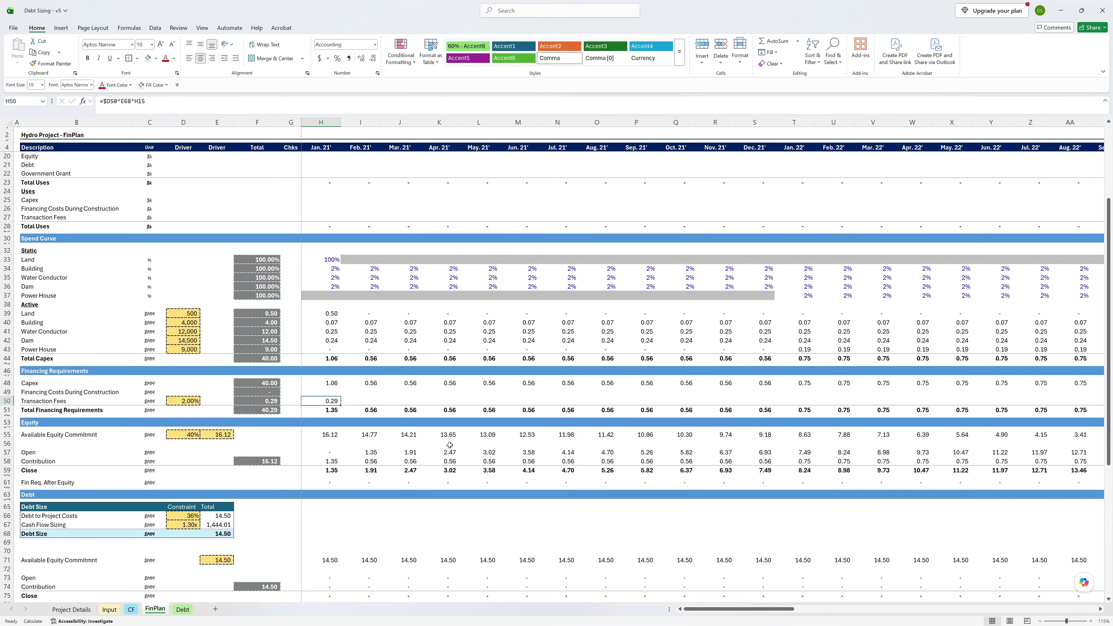
Step: Review the Debt to Project Costs formula =D66*F51 in E66 and trace it back up to the financing requirements
key("Left")
key("Left")
key("Down")
key("Down")
key("Down")
key("Down")
key("Down")
key("Down")
key("Down")
key("Down")
key("Down")
key("Down")
key("Down")
key("Left")
type("=D66*F51")
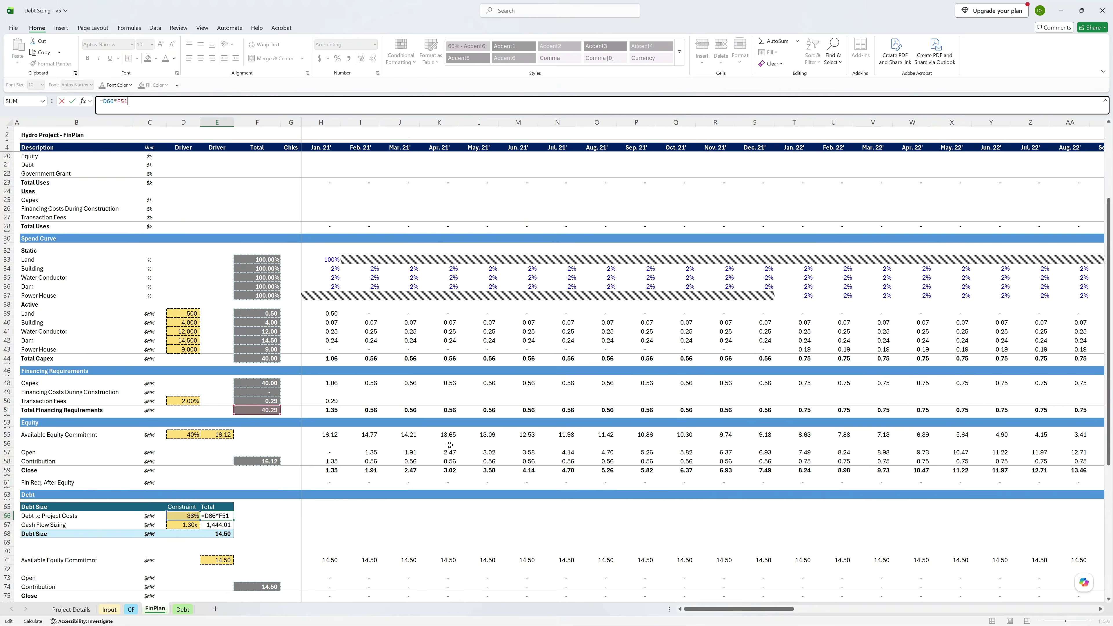
key("Return")
key("Up")
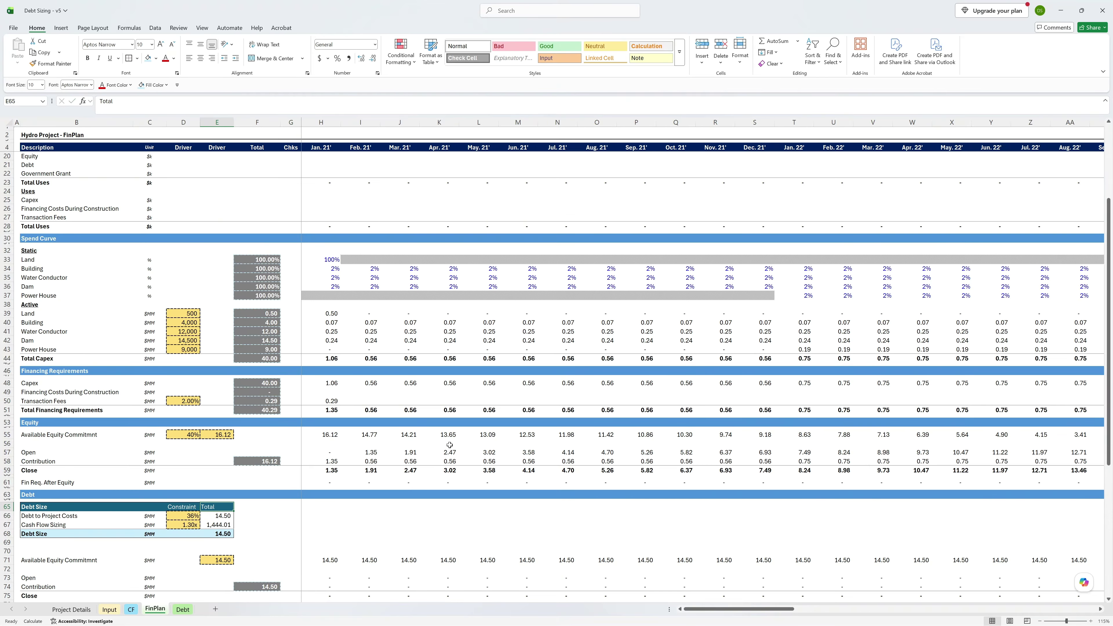
key("Right")
key("Up")
key("Up")
key("Up")
key("Up")
key("Up")
key("Up")
key("Up")
key("Up")
key("Up")
key("Up")
key("Right")
key("Right")
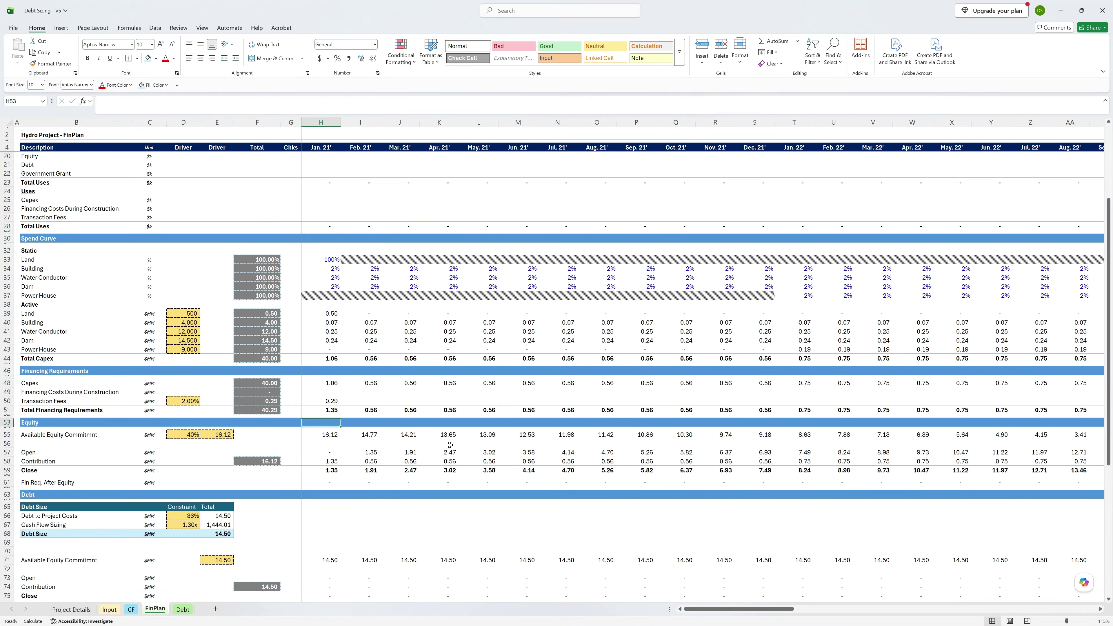
Step: Check the iterative calculation setting in the workbook's formula calculation options
key("Up")
key("Up")
key("Up")
key("Up")
key("Up")
key("Up")
key("Up")
key("alt+t")
key("o")
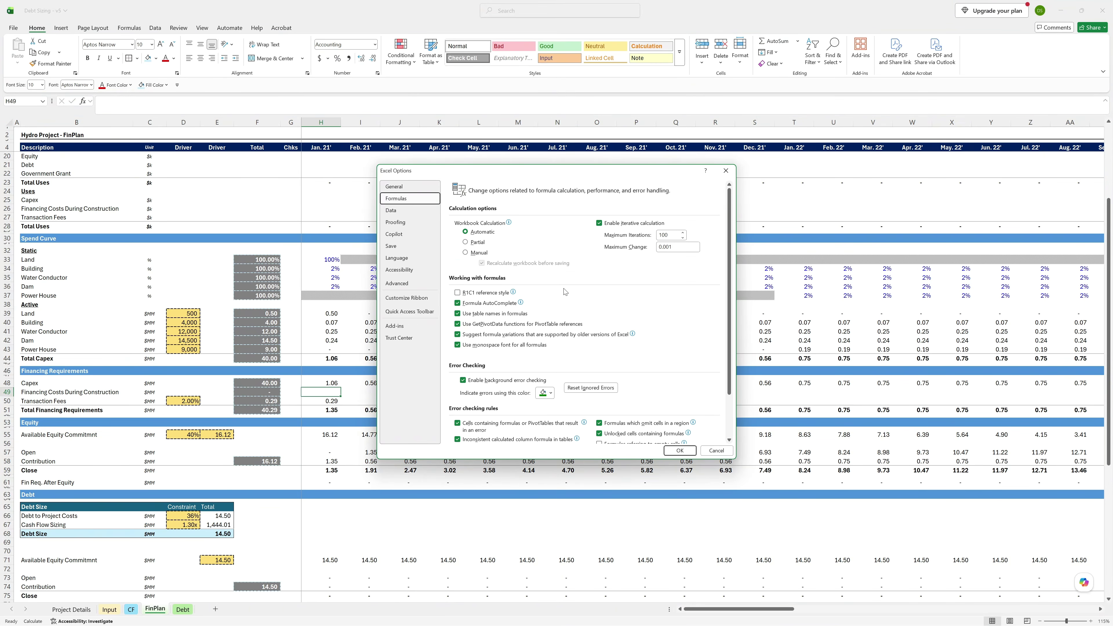
key("Return")
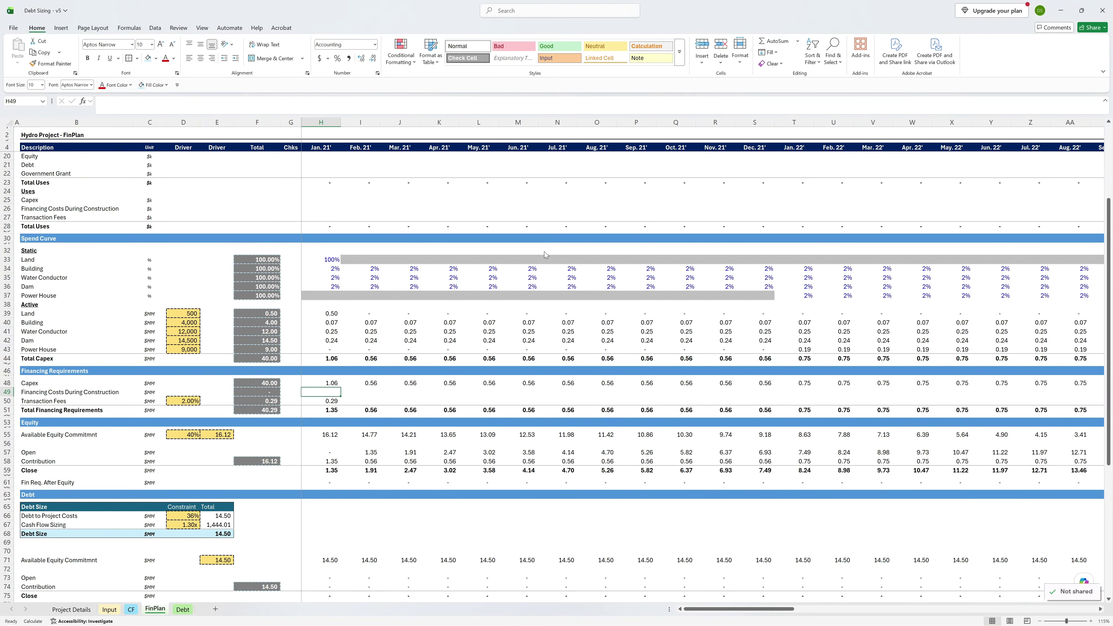
key("alt")
key("f")
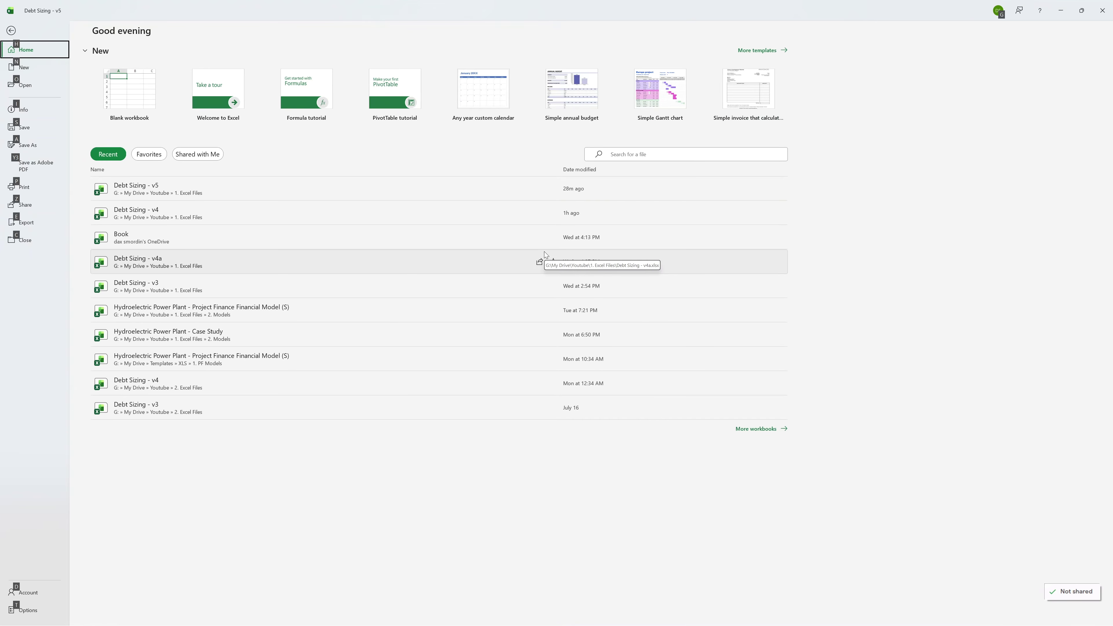
key("t")
key("Down")
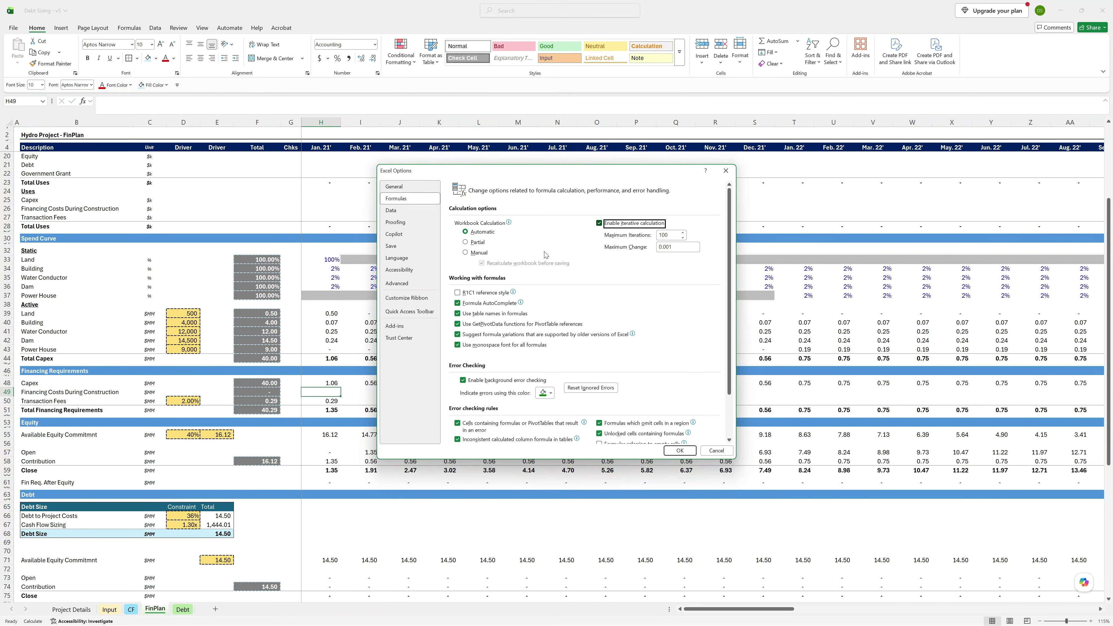
key("Return")
Step: Review the Total Financing Requirements sum in H51 and follow the Capex row across the monthly timeline
key("Down")
key("Down")
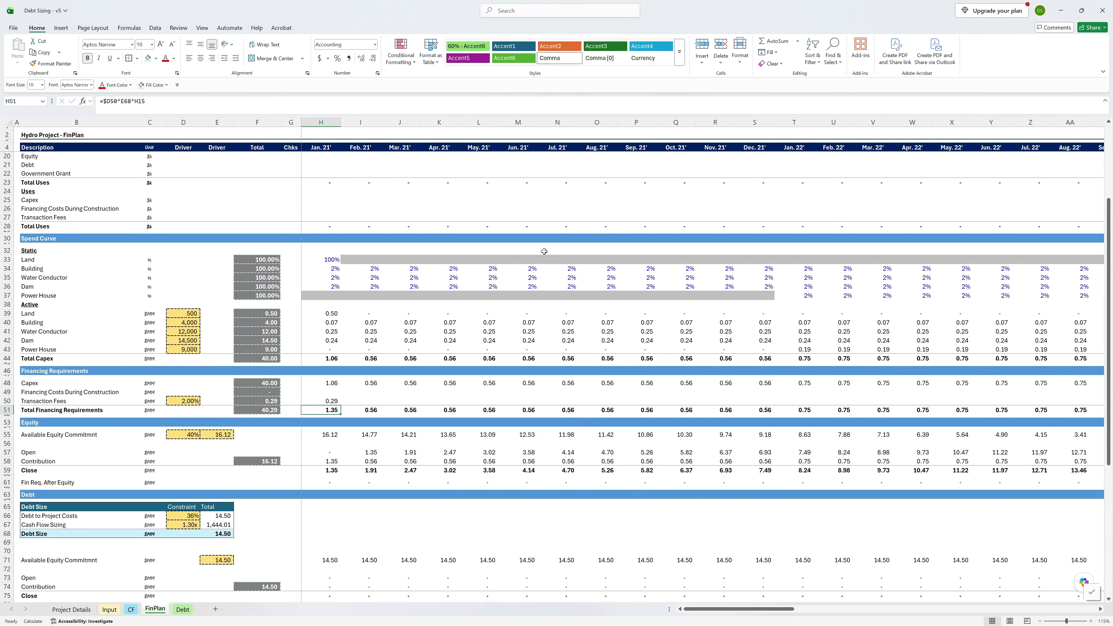
key("ctrl+Right")
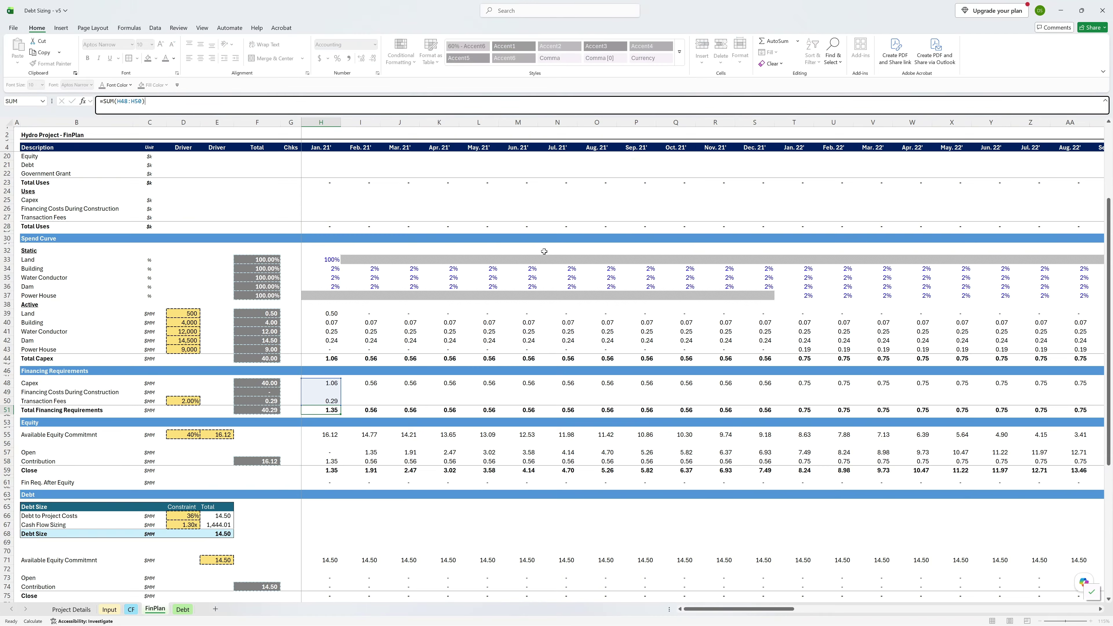
key("ctrl+Left")
key("Up")
key("Up")
key("Left")
key("Left")
key("Right")
key("Right")
key("Up")
key("Right")
key("Right")
key("Right")
key("Left")
key("Left")
key("Left")
key("Right")
key("Right")
key("Right")
key("ctrl+Right")
key("ctrl+Left")
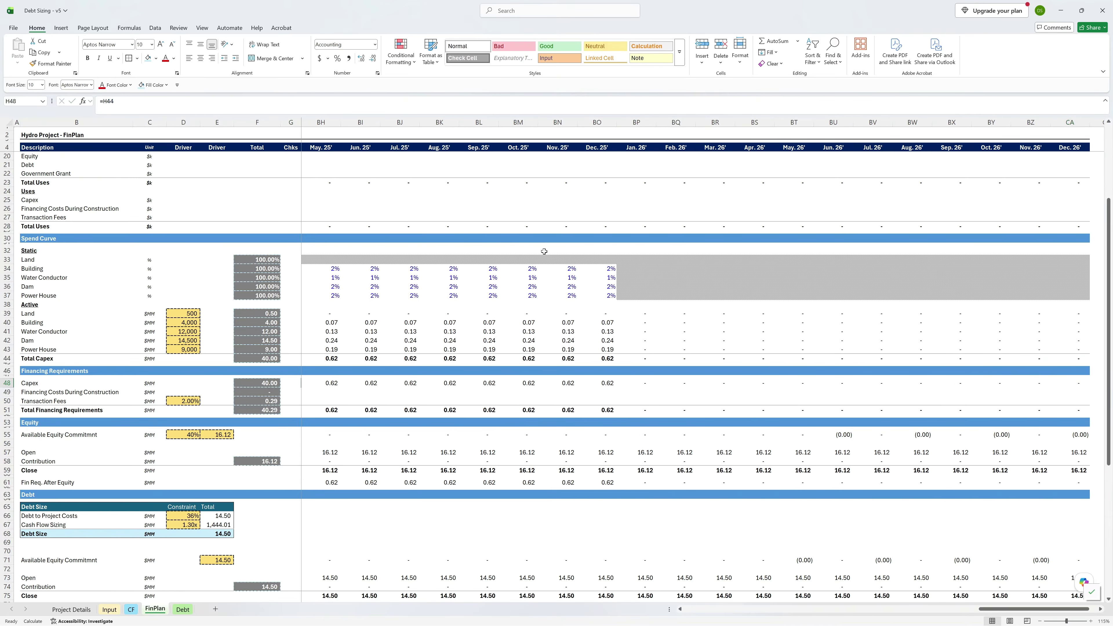
Step: On the Debt sheet, examine the OpCo debt size, interest build-up and cash flow rows above it
key("ctrl+Page_Down")
scroll(410, 266, "down", 3)
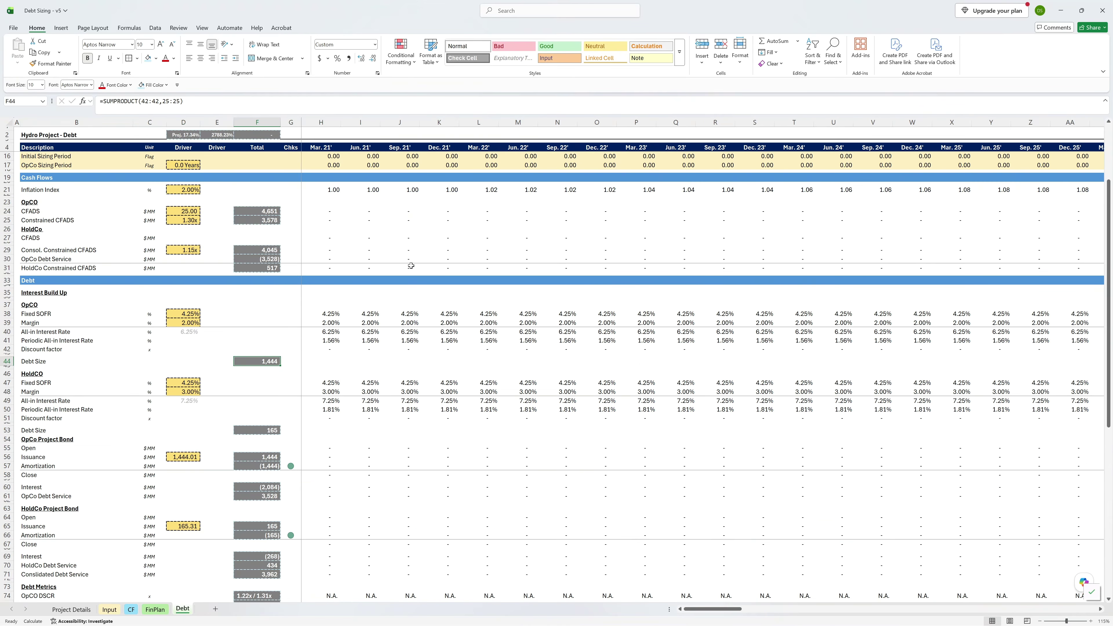
key("Left")
key("Up")
key("Up")
key("Up")
key("Up")
key("Up")
key("Up")
key("Up")
key("Up")
key("Up")
key("Up")
key("Up")
key("Up")
key("Up")
key("Up")
key("Up")
key("Up")
key("Up")
key("Up")
key("Up")
key("Up")
key("Up")
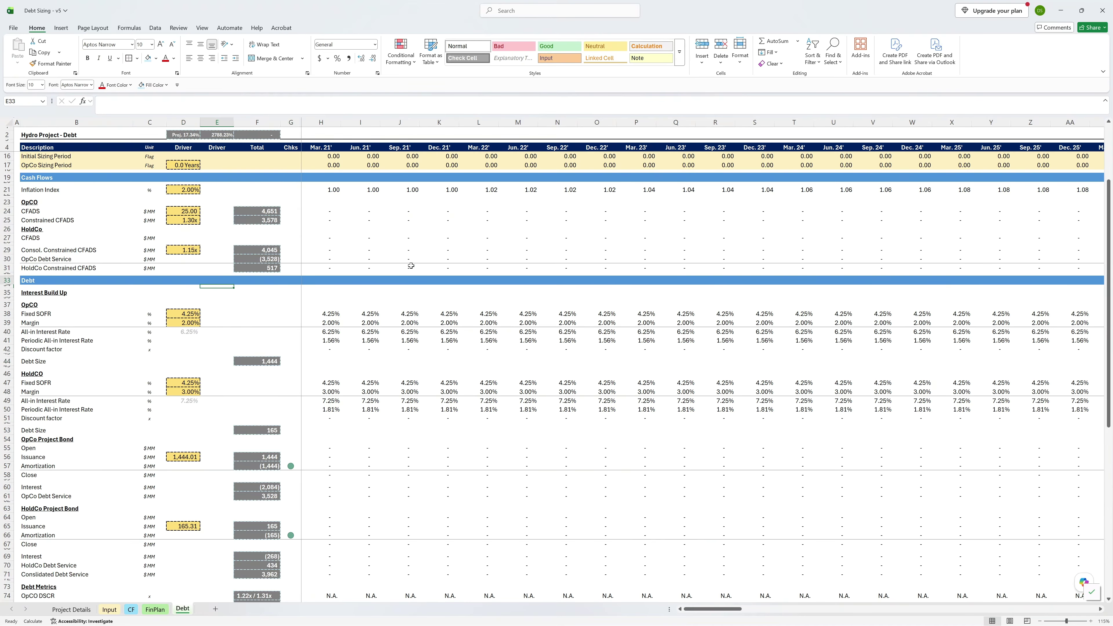
key("Down")
key("Down")
key("Down")
key("Down")
key("Down")
key("Down")
Step: Copy the Operating Period date driver from CF D15 into E16 on FinPlan as the Availability Period end date
key("ctrl+Page_Up")
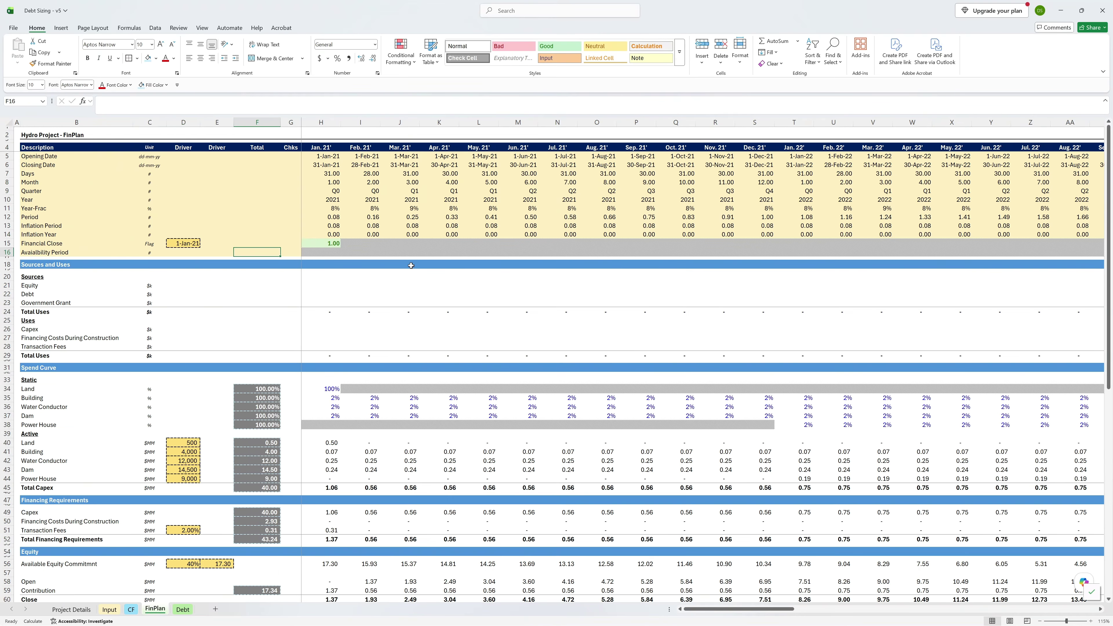
key("ctrl+Page_Up")
key("Down")
key("Down")
key("Right")
key("Down")
key("ctrl+c")
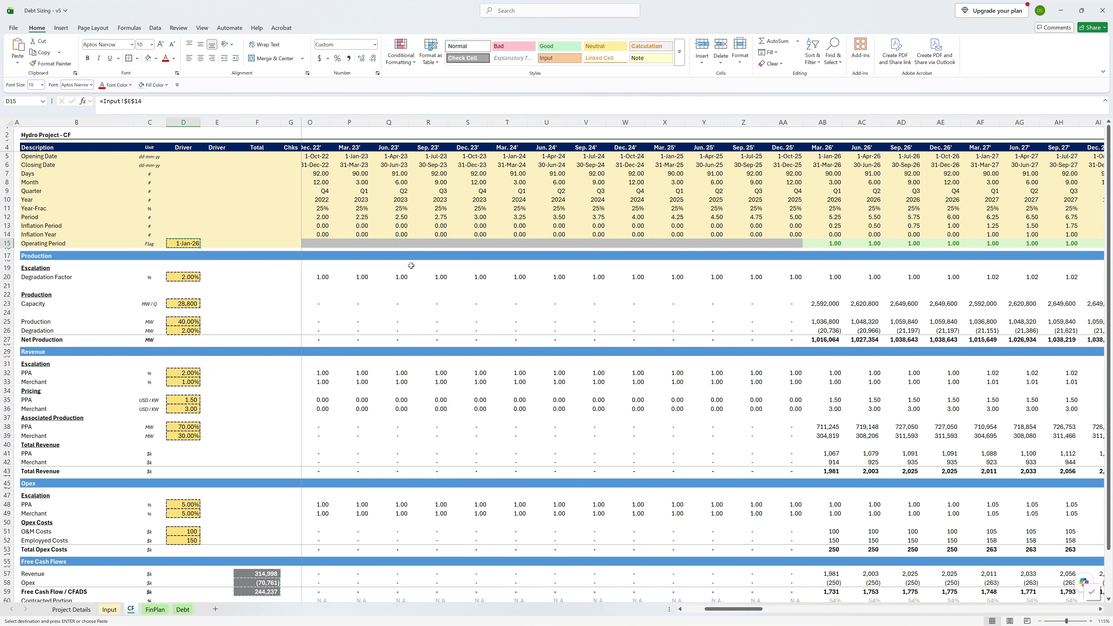
key("ctrl+Page_Down")
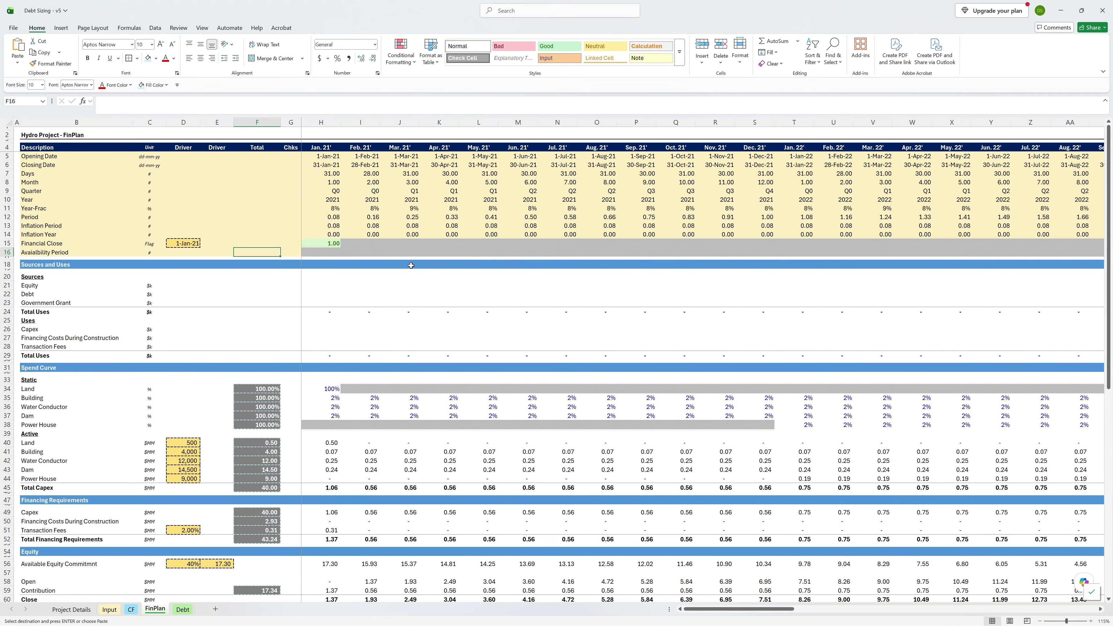
key("Left")
key("Left")
key("Return")
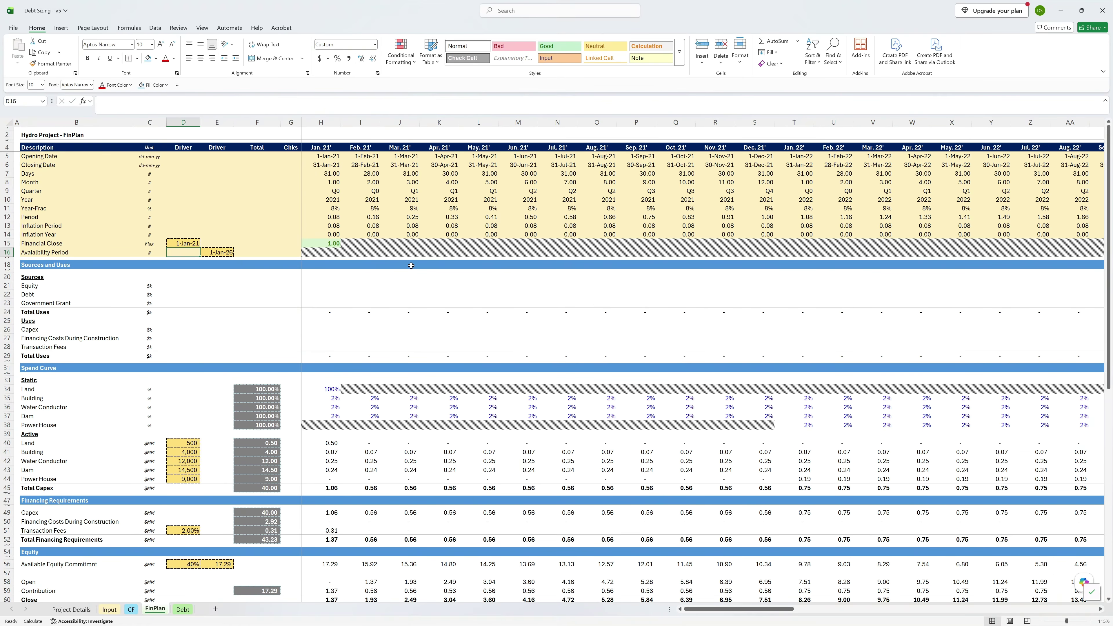
Step: Link the Availability Period start date in D16 to the Financial Close date above it
type("=")
key("Up")
key("Return")
Step: Reuse the Financial Close flag formula from H15 as the Availability Period formula in H16
key("Up")
key("Right")
key("ctrl+c")
key("Up")
key("Right")
key("Right")
key("Right")
key("F2")
key("shift+Home")
key("ctrl+c")
key("Return")
type("=")
key("ctrl+v")
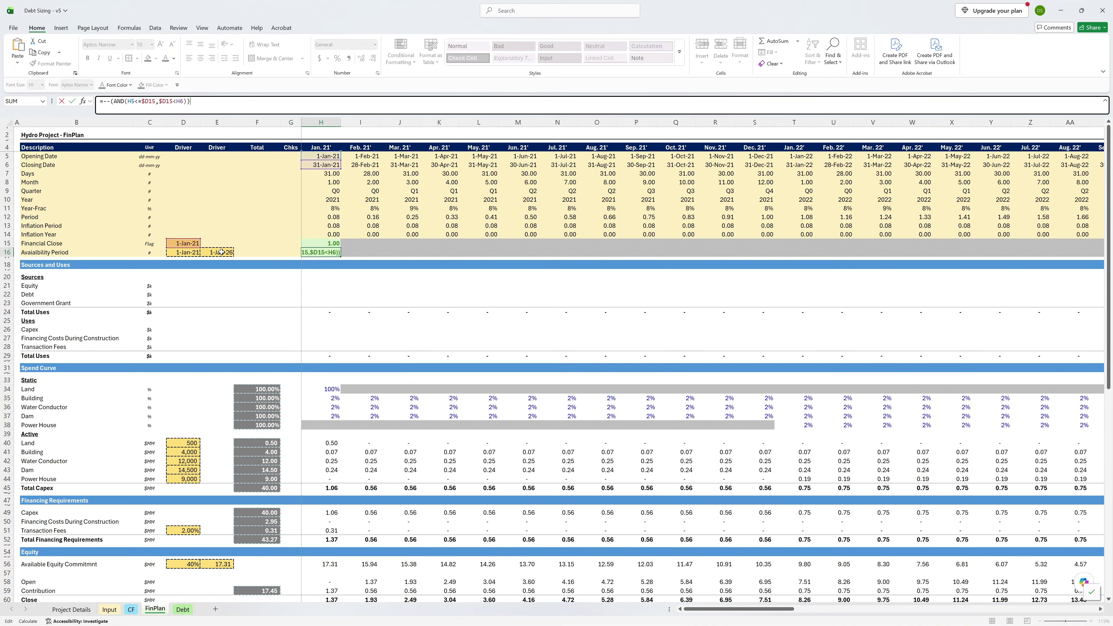
Step: Repoint the H16 flag formula to start date $D16 and end date $E16, and apply it across the monthly timeline
key("Down")
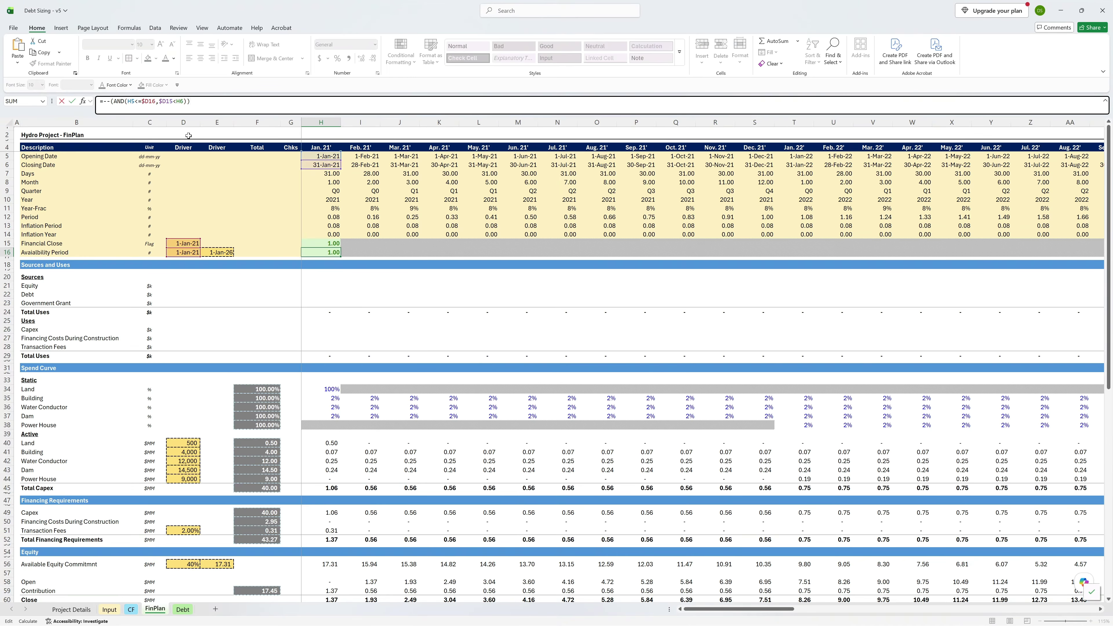
left_click_drag(184, 242, 214, 256)
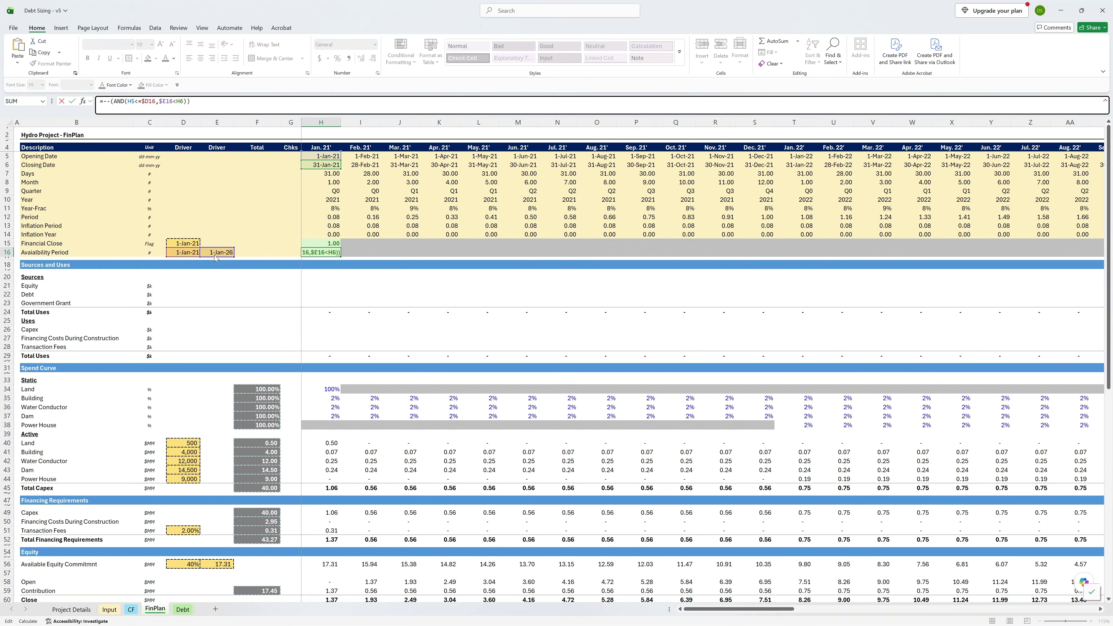
key("Return")
key("Up")
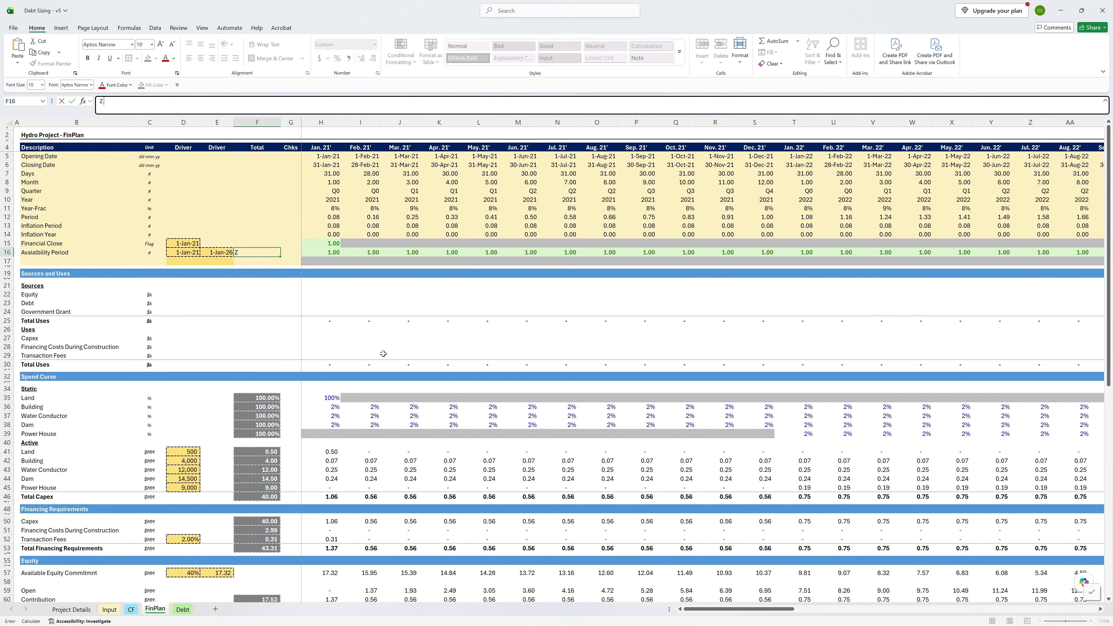
Step: Label row 17 Term Conversion with unit Flag, and set its D17 date driver to =E16-1
key("Escape")
key("Right")
key("Left")
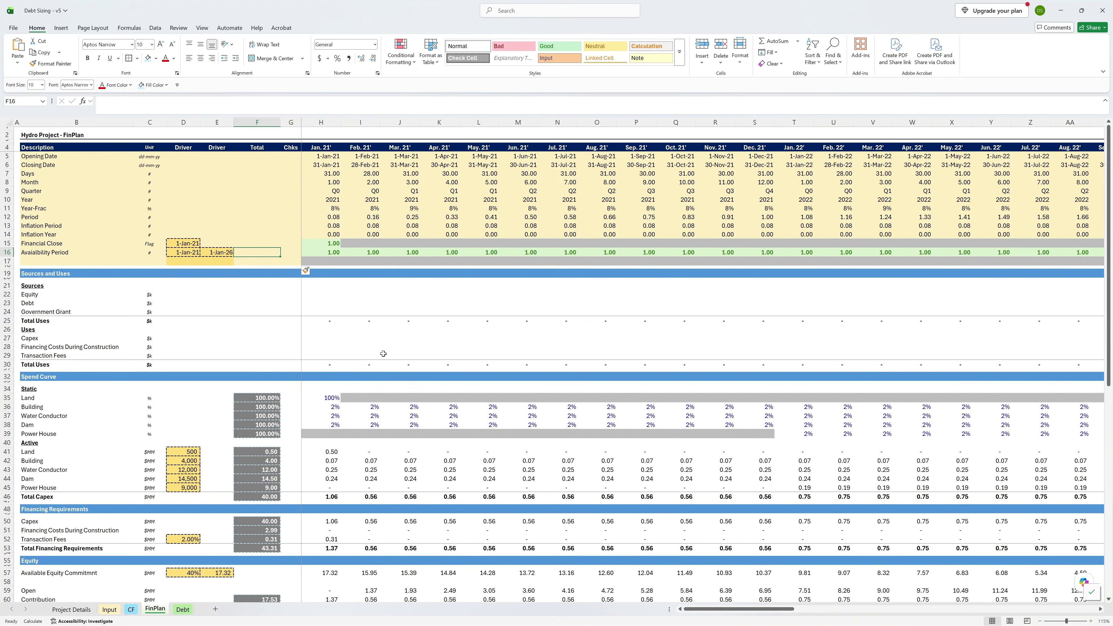
key("Right")
key("Right")
key("Down")
key("Left")
key("Left")
key("Left")
key("Down")
key("Left")
key("Left")
key("Left")
type("Term")
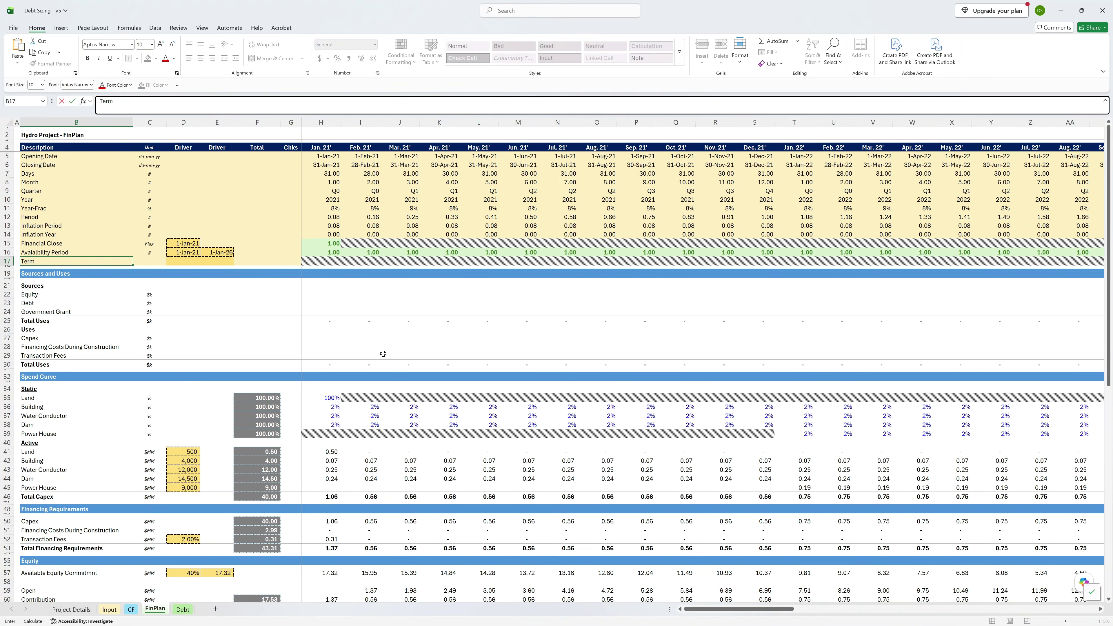
type(" Convertion")
key("Tab")
type("Flag")
key("Tab")
type("=E16-1")
key("ctrl+Return")
Step: Fill row 17 with a Term Conversion flag testing $D17 against each month's dates, using an inclusive closing-date comparison
key("Right")
key("Right")
key("Right")
key("Right")
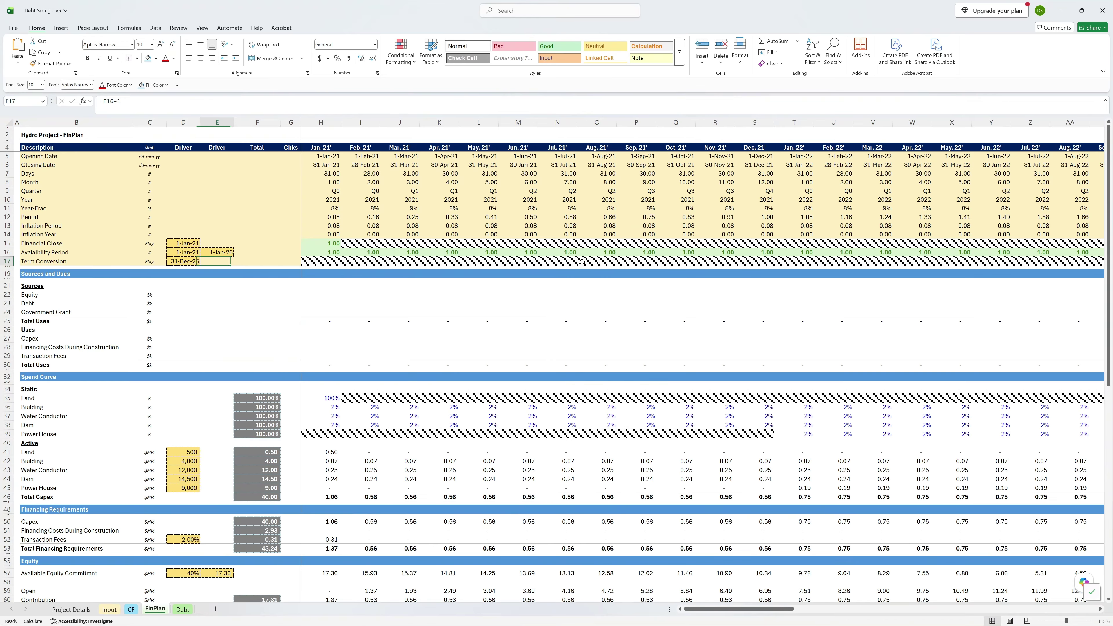
type("=--(AND(H5<=$D17,$D17<H6))")
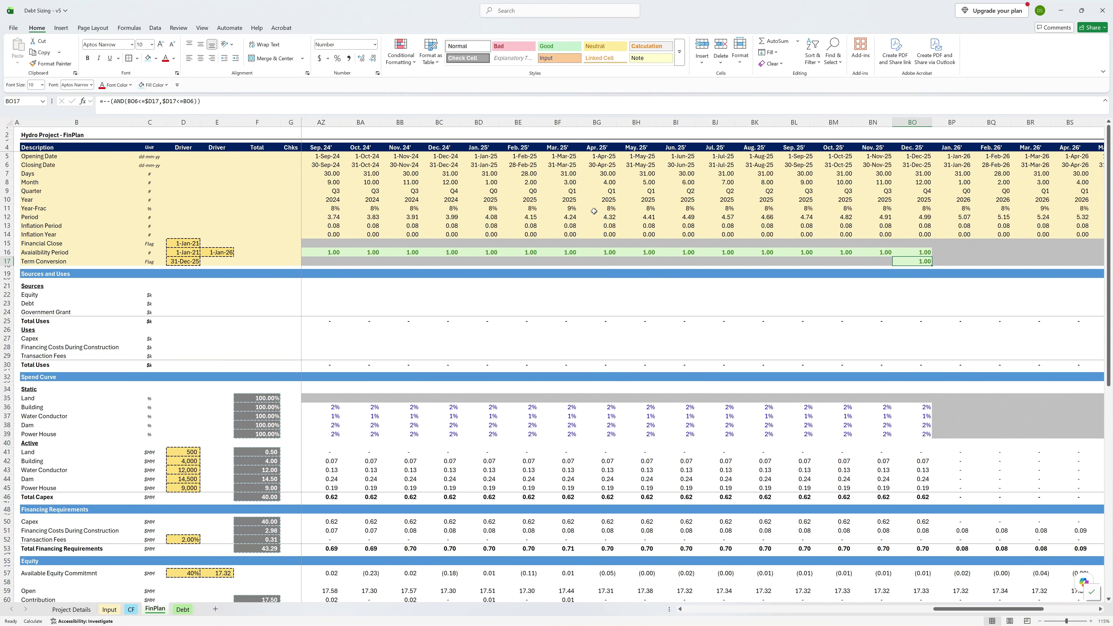
Step: Insert a row above the debt Close line on FinPlan and label it Term Conversion with unit $MM
scroll(663, 359, "down", 10)
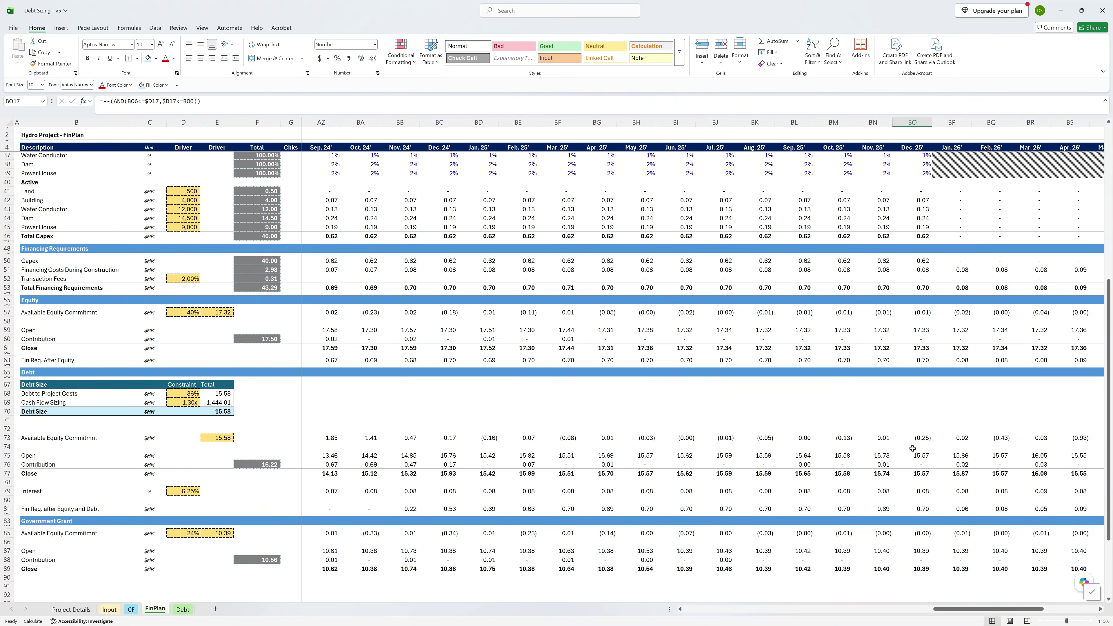
left_click(882, 465)
key("Down")
key("shift+space")
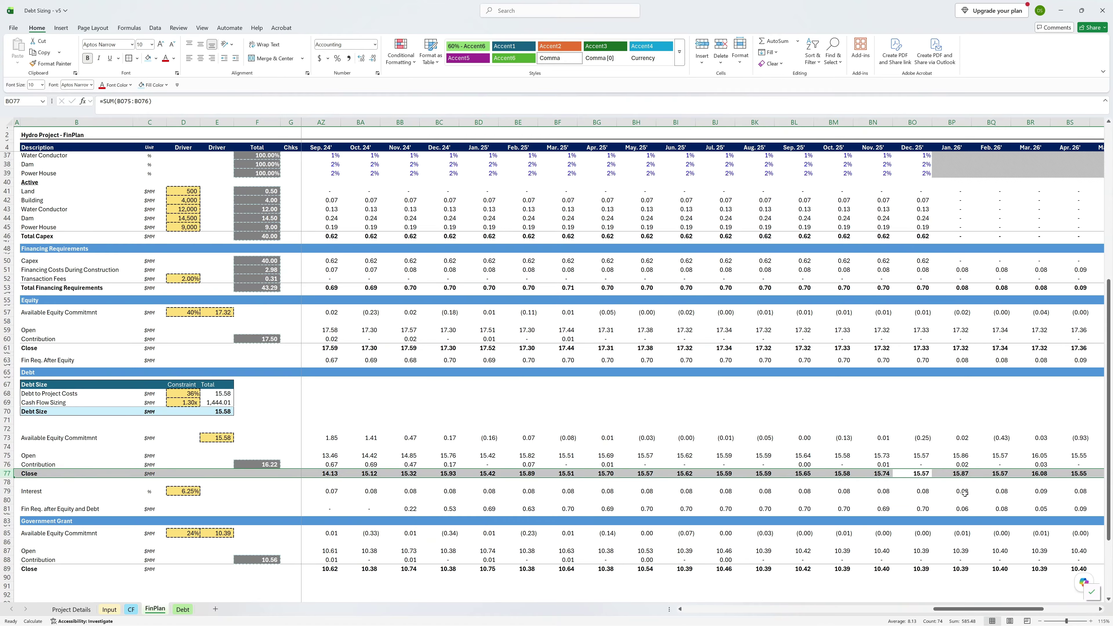
key("ctrl+shift+plus")
key("ctrl+Left")
key("Right")
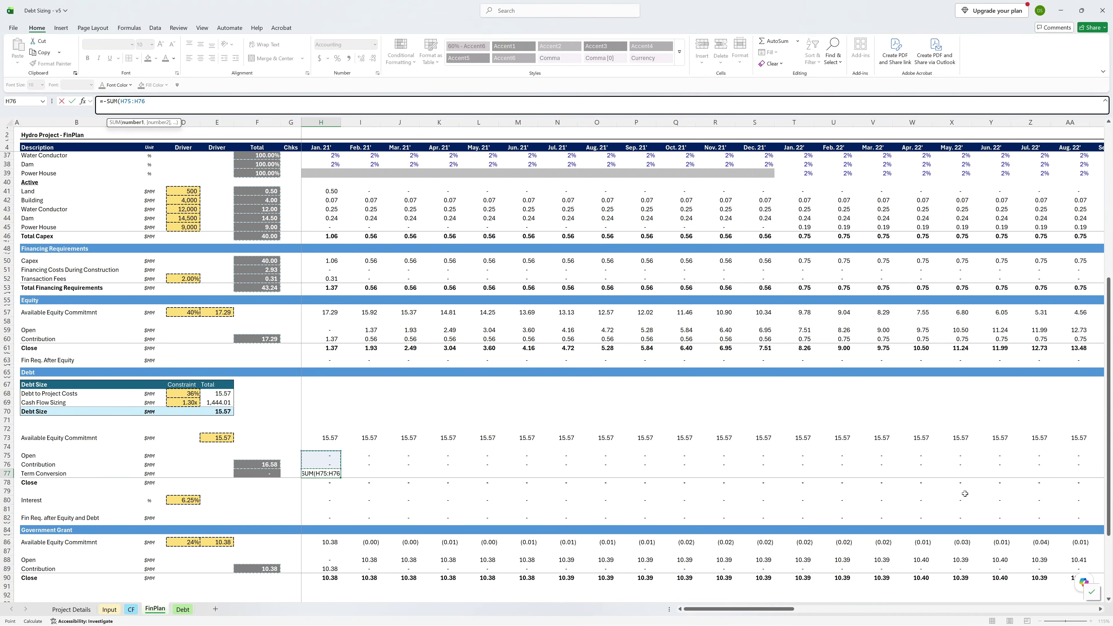
Step: Enter =-SUM(H75:H76)*H17 as the debt Term Conversion formula in H77
type("*")
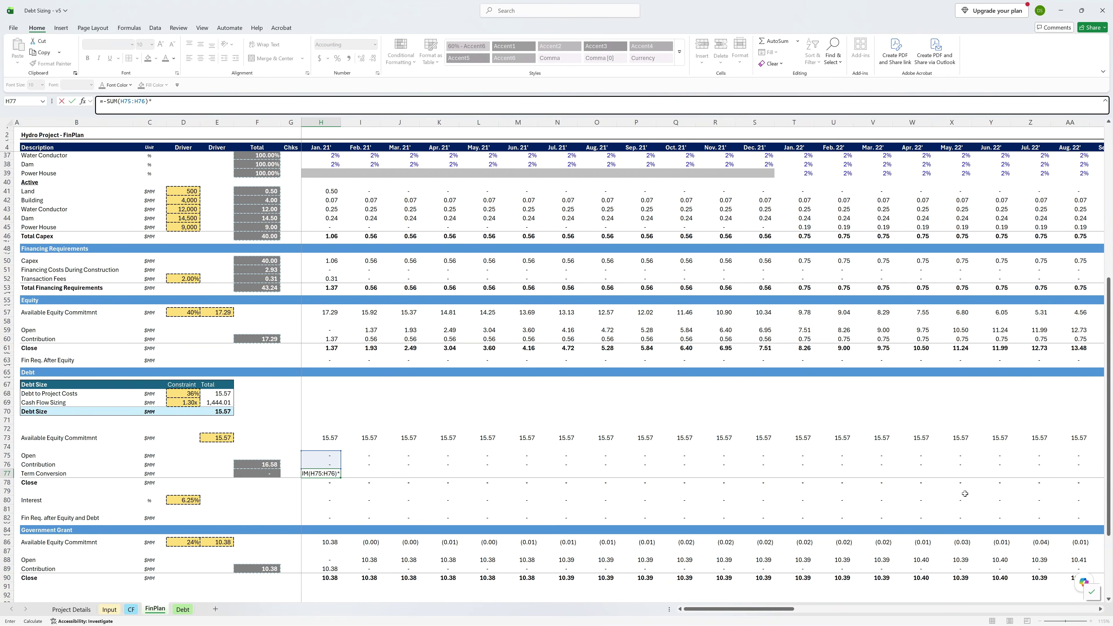
key("Up")
key("Up")
key("Up")
key("Up")
key("Up")
key("Up")
key("Up")
key("Up")
key("Up")
key("Up")
key("Up")
key("Up")
key("Up")
key("Up")
key("Up")
key("Up")
key("Up")
key("Up")
key("Up")
key("Up")
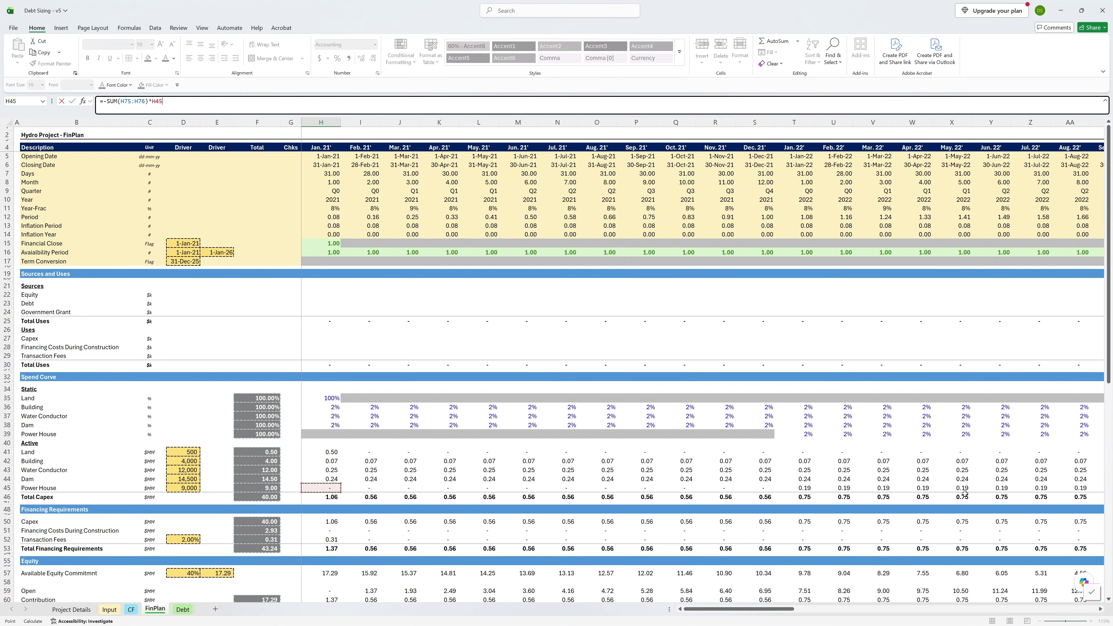
key("Up")
key("Up")
key("Up")
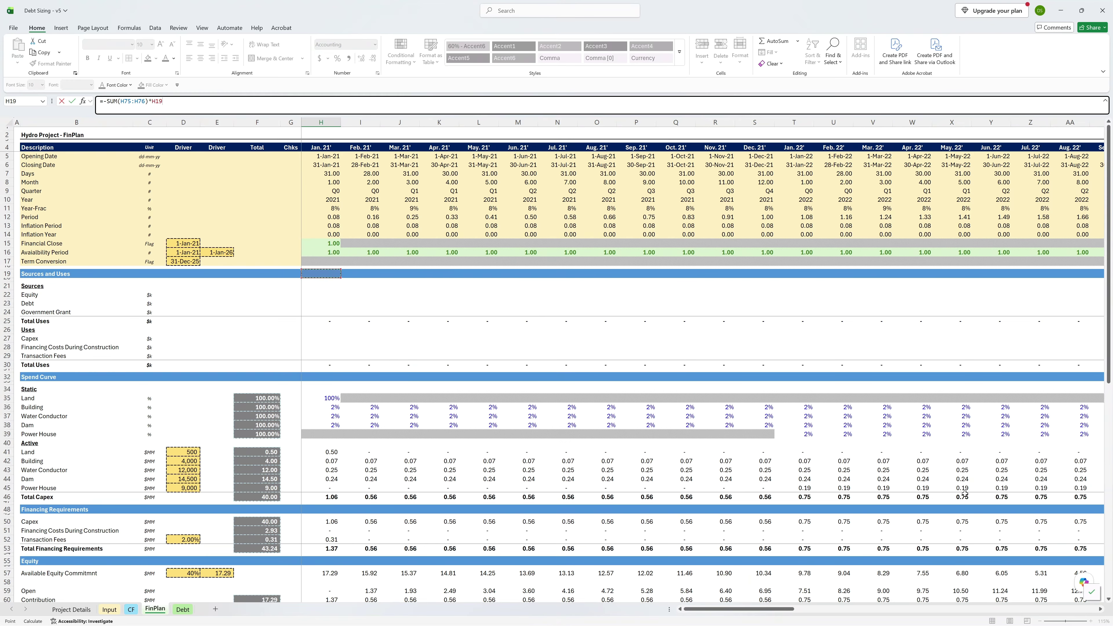
key("Return")
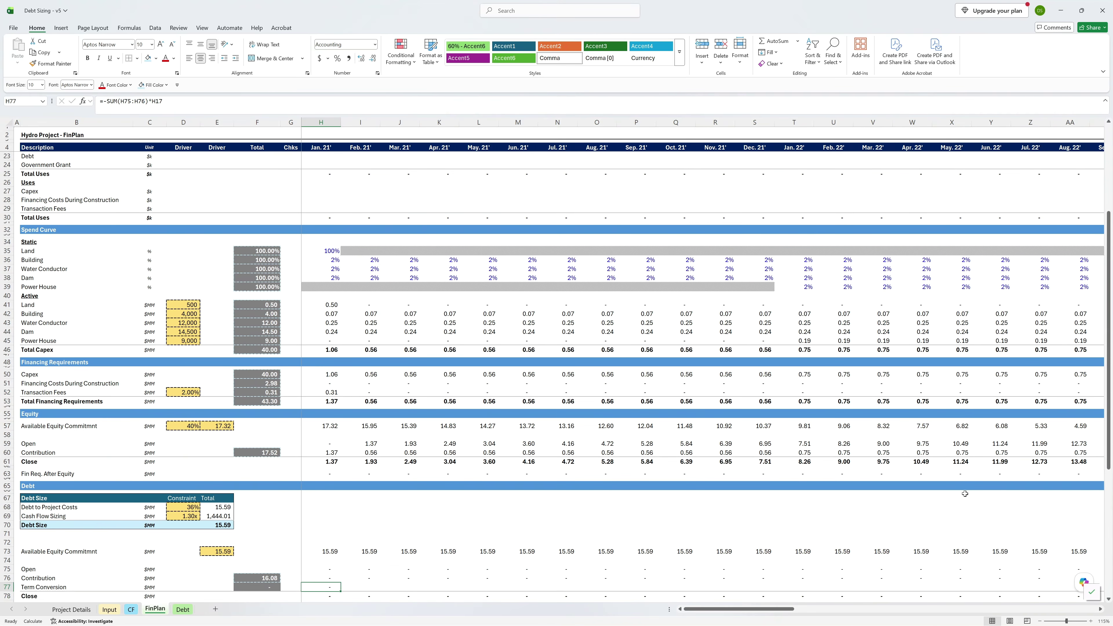
Step: Set the debt Interest formula in H80 to =H75*$D80*H11*H16 and fill it across the monthly timeline
key("Down")
key("Down")
key("Down")
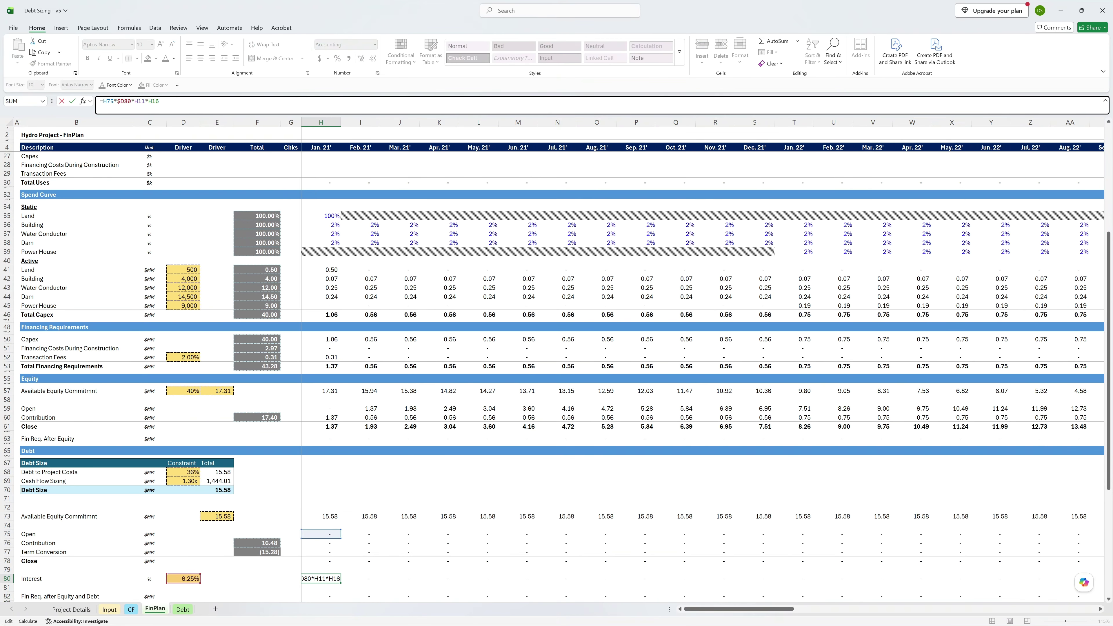
left_click_drag(321, 578, 1093, 576)
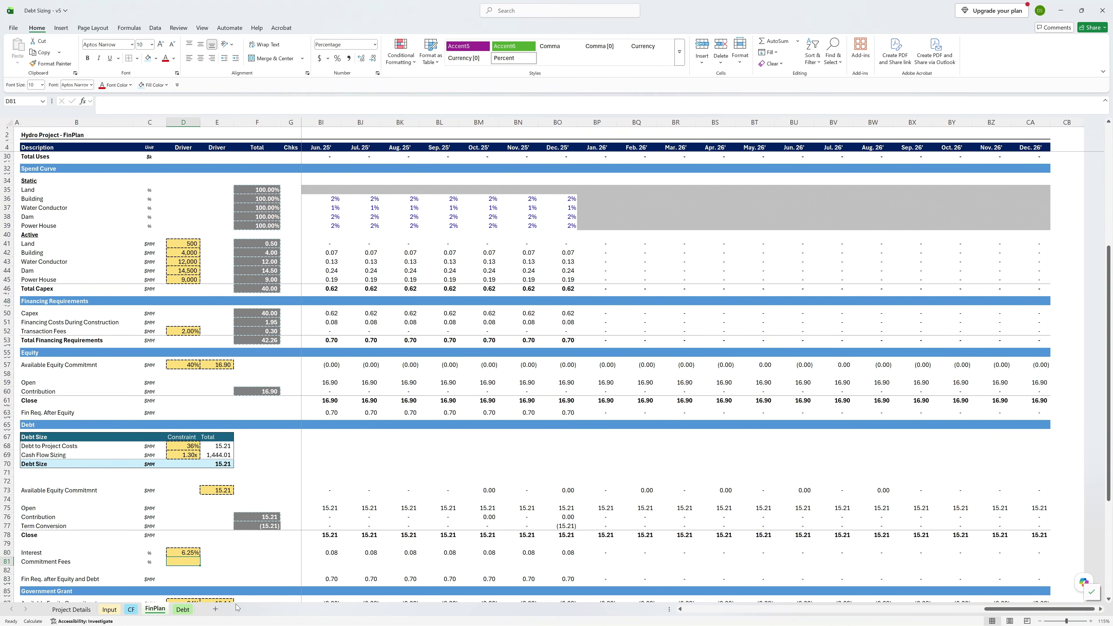
Step: Set the Commitment Fees driver in D81 to 35%, consulting the Debt items on the Input sheet
key("ctrl+Page_Down")
key("ctrl+Page_Up")
type("35")
key("Return")
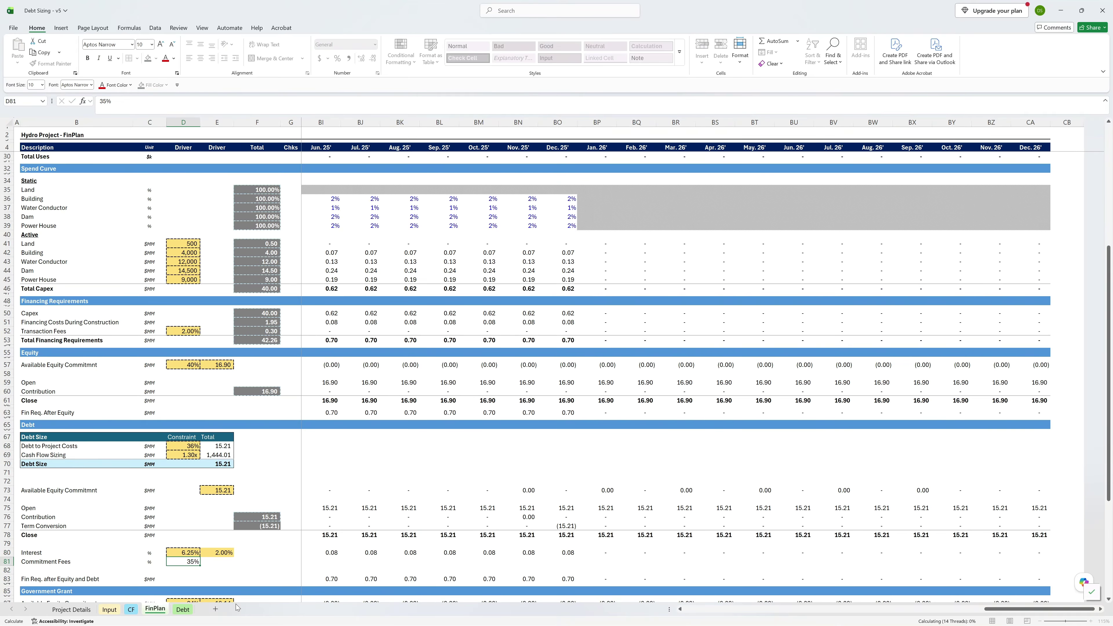
key("ctrl+Page_Up")
key("ctrl+Page_Up")
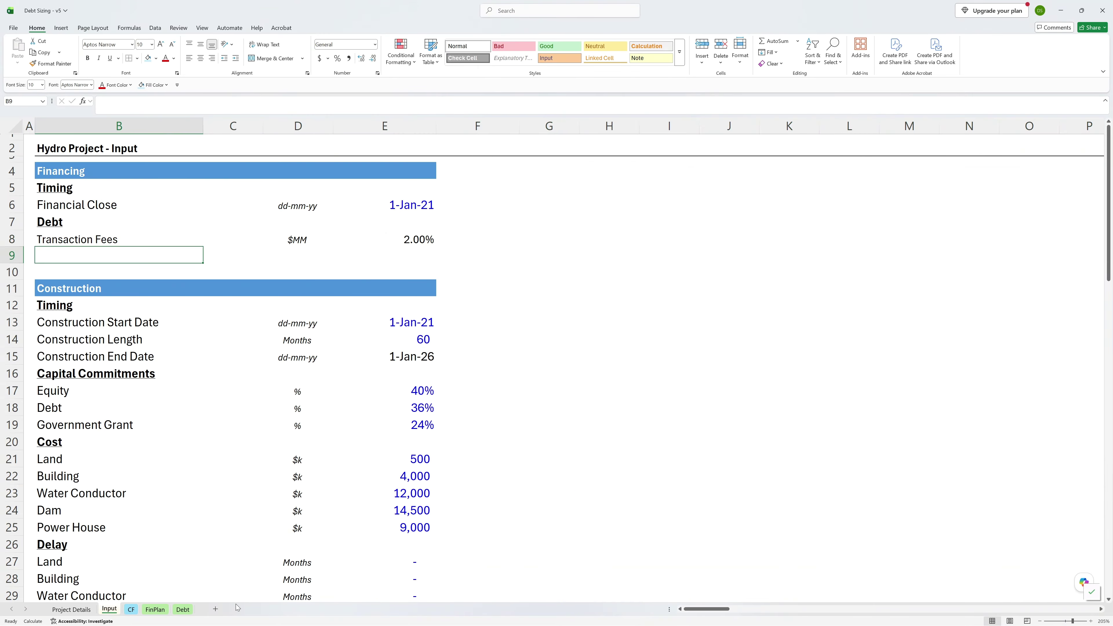
key("ctrl+Page_Down")
key("ctrl+Page_Down")
Step: Copy the yellow driver-cell formatting onto the Commitment Fees rate in D81 and the second Interest driver in E80
key("ctrl+c")
key("alt+e")
key("s")
key("t")
key("Return")
key("Up")
key("Right")
key("alt+e")
key("s")
key("t")
key("Return")
key("Escape")
key("Up")
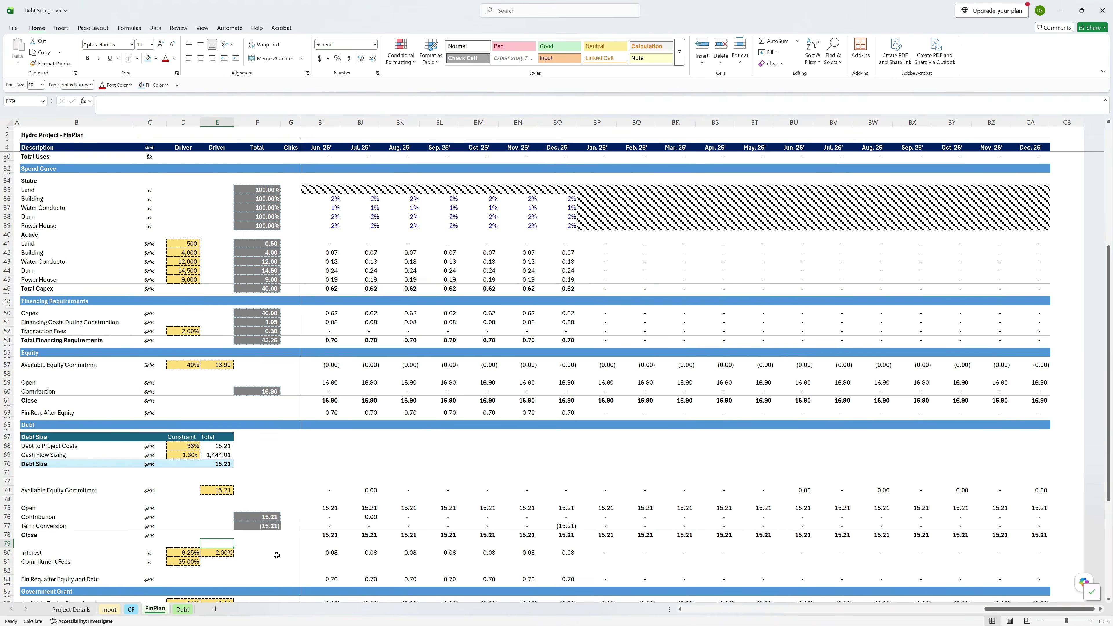
Step: Enter the Commitment Fees formula in H81 as the available debt commitment in H73 multiplied by the D81 rate
scroll(359, 511, "left", 10)
left_click(336, 492)
key("Down")
key("shift+space")
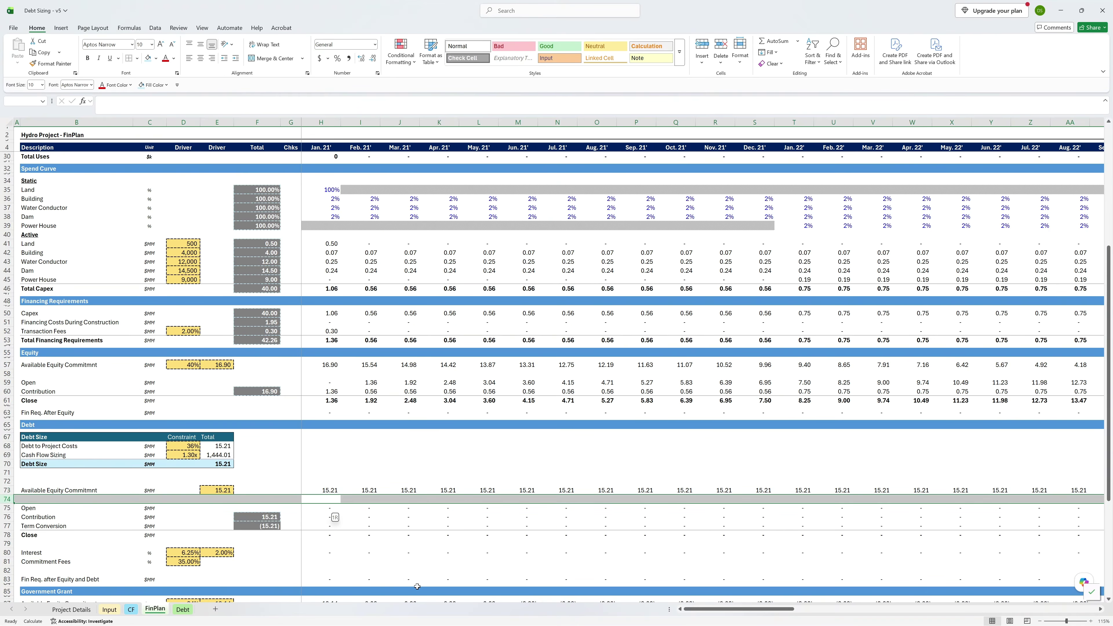
key("Down")
key("Down")
key("Down")
key("Down")
key("Down")
key("Down")
key("Down")
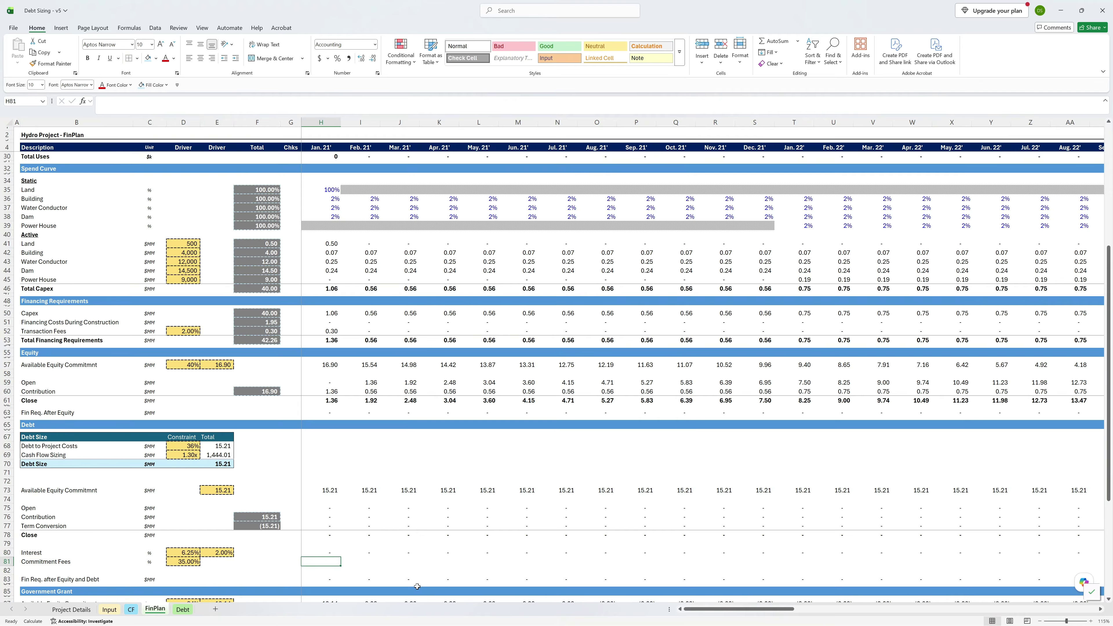
scroll(417, 586, "down", 1)
type("=")
key("Up")
key("Up")
key("Up")
key("Up")
key("Up")
key("Up")
key("Up")
key("Up")
key("Up")
key("Up")
key("Up")
key("Up")
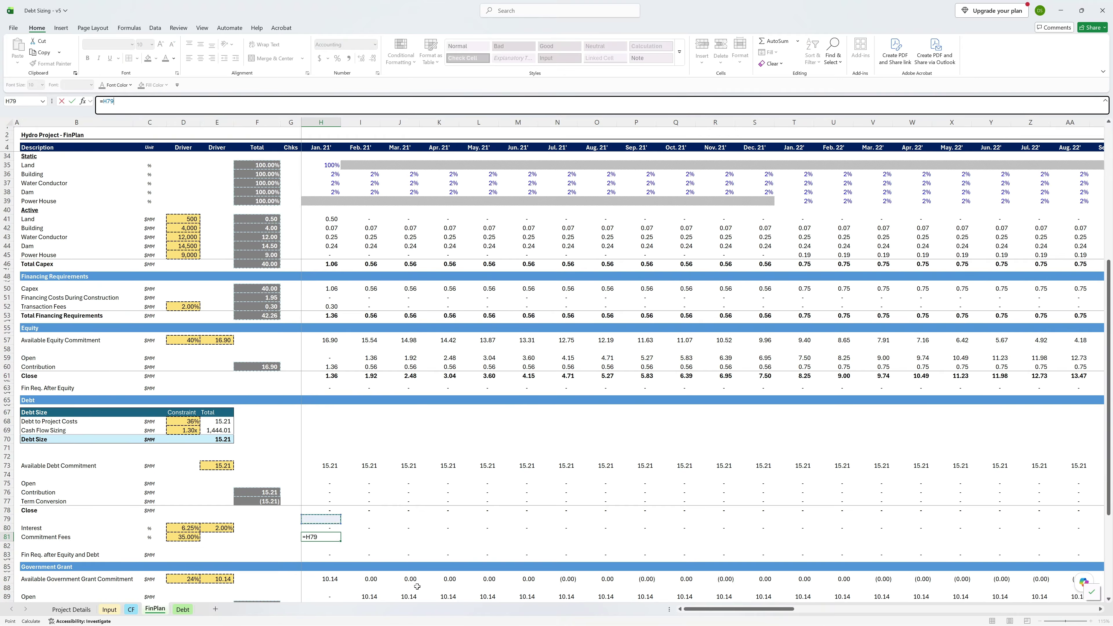
key("Down")
key("Down")
key("Down")
key("Down")
type("*")
key("Left")
key("Left")
key("Left")
key("Left")
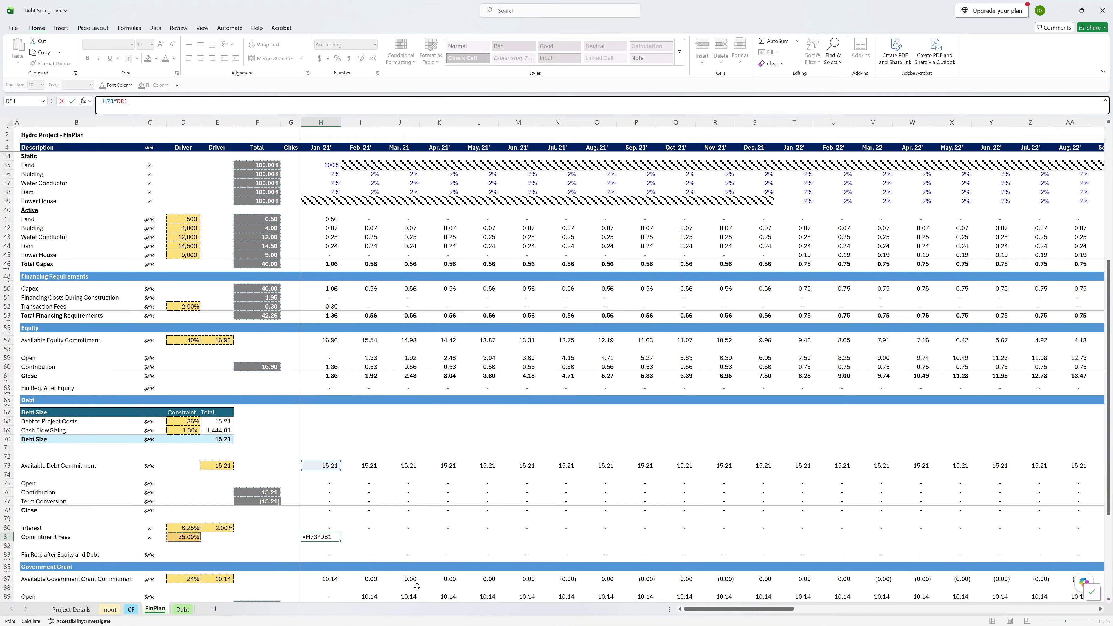
Step: Insert a row below Commitment Fees and label it Finance Costs During Construciton
key("shift+space")
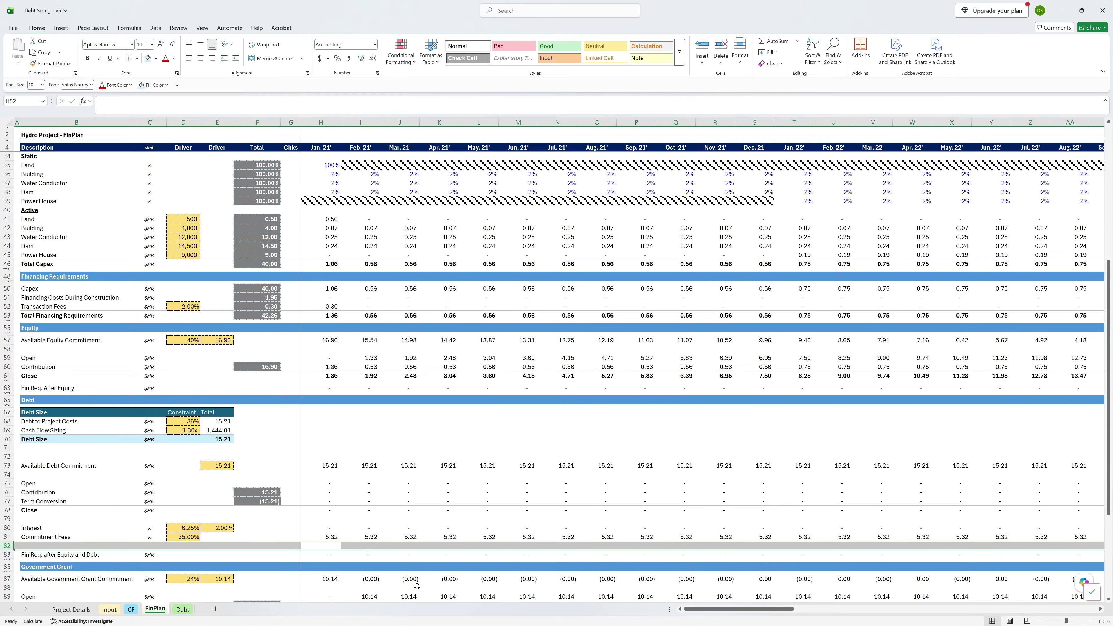
key("ctrl+shift+=")
key("ctrl+Left")
key("Right")
type("FIn")
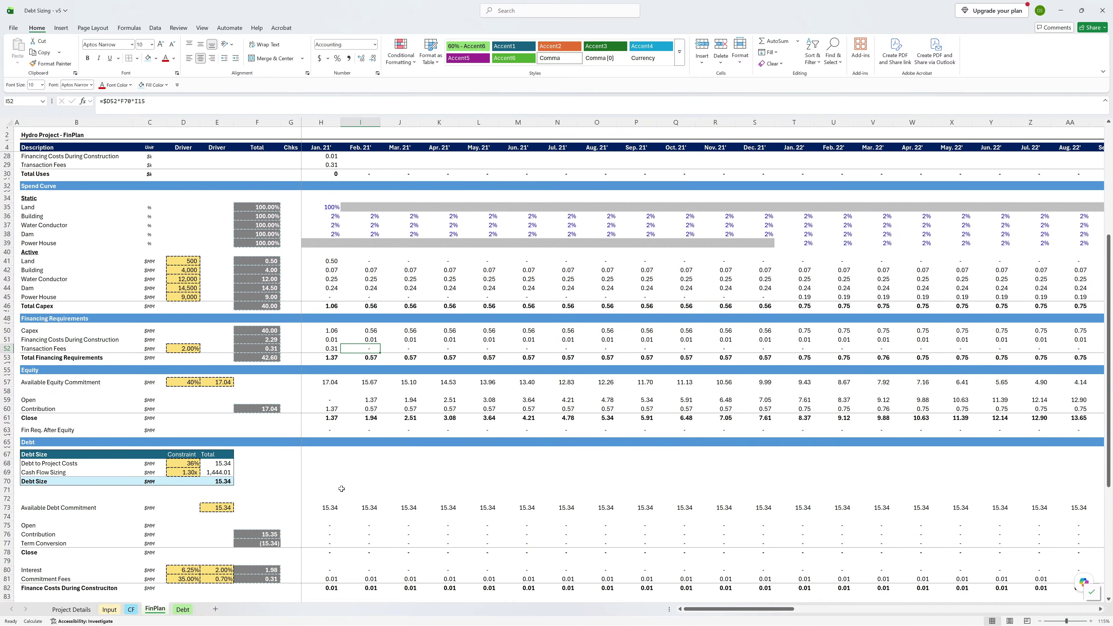
Step: Delete one spare blank row between the Debt Size table and Available Debt Commitment
left_click(141, 492)
key("shift+space")
key("ctrl+shift+=")
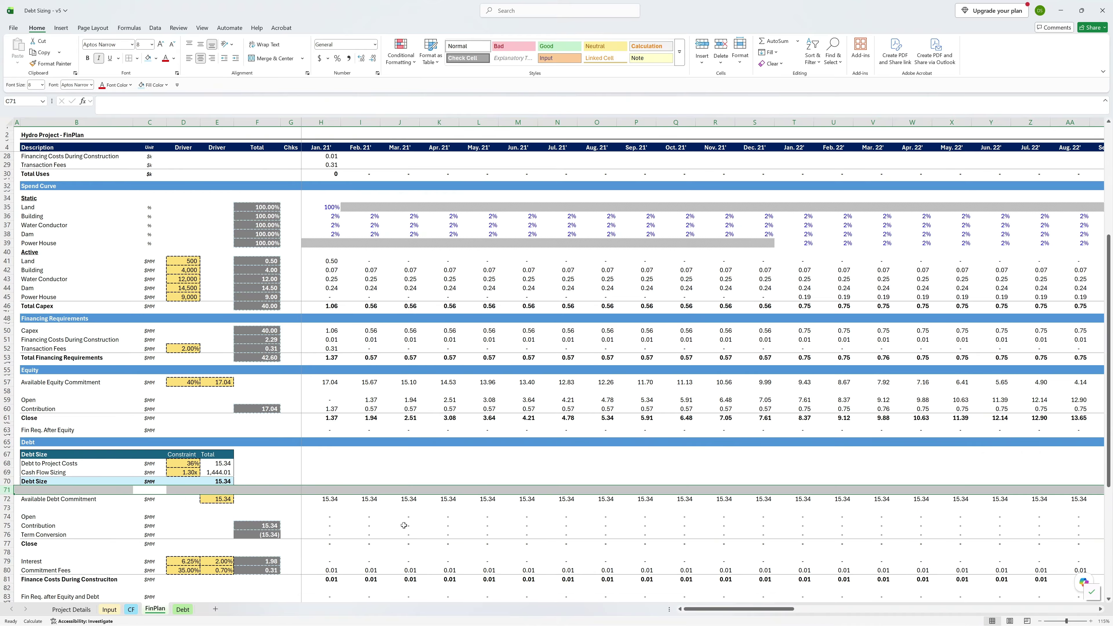
Step: Examine the Term Conversion flag, the debt Term Conversion row and the Available Debt Commitment formula around December 2025 and January 2026
scroll(391, 482, "up", 8)
scroll(376, 257, "right", 15)
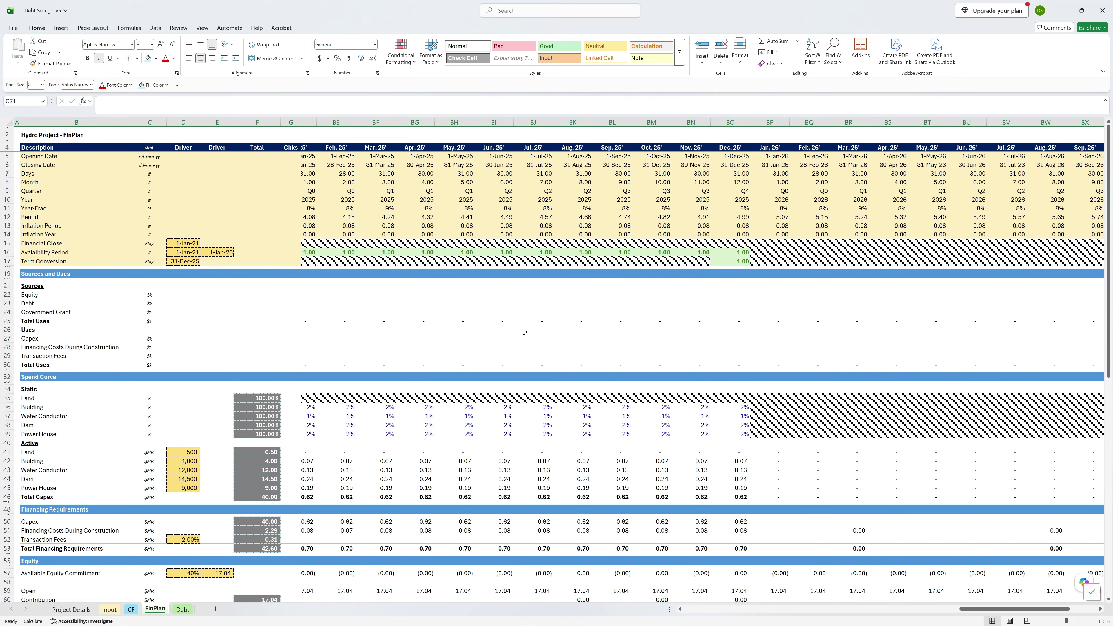
scroll(726, 379, "down", 3)
scroll(556, 277, "up", 3)
left_click(302, 243)
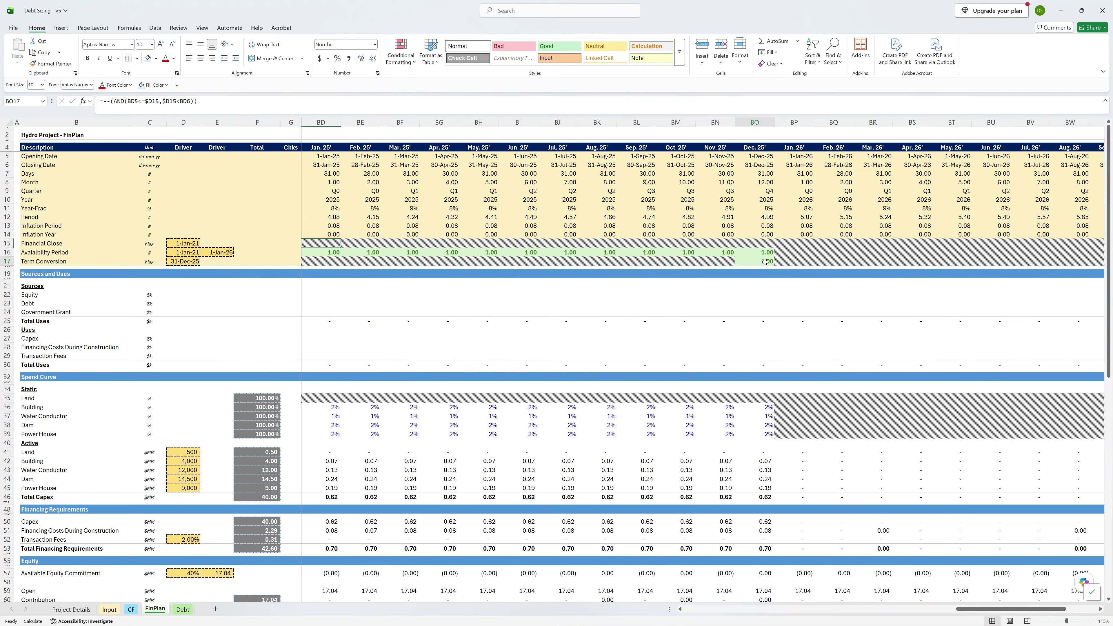
left_click(764, 262)
scroll(538, 445, "down", 5)
scroll(538, 445, "right", 3)
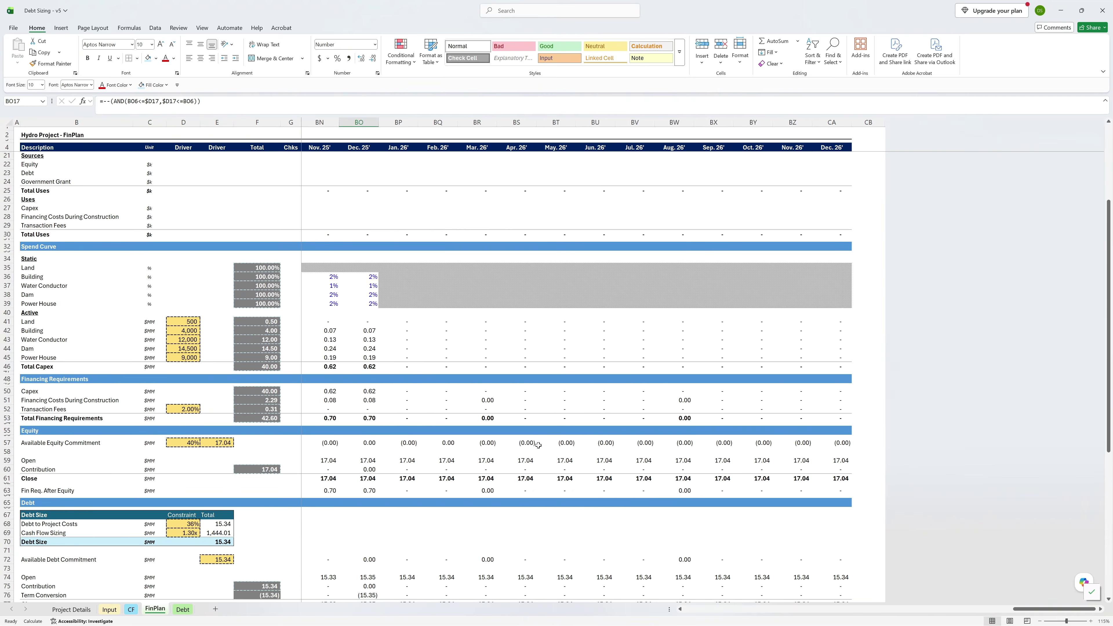
scroll(538, 445, "down", 2)
scroll(538, 444, "left", 3)
left_click(675, 543)
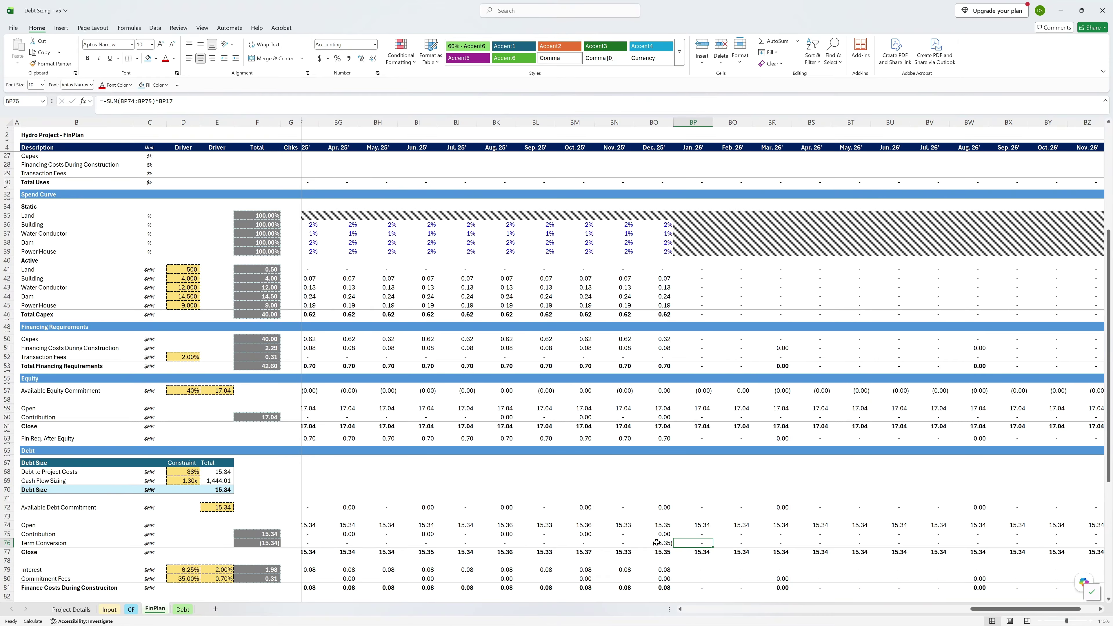
scroll(656, 543, "down", 2)
key("Up")
key("Up")
key("Up")
key("Up")
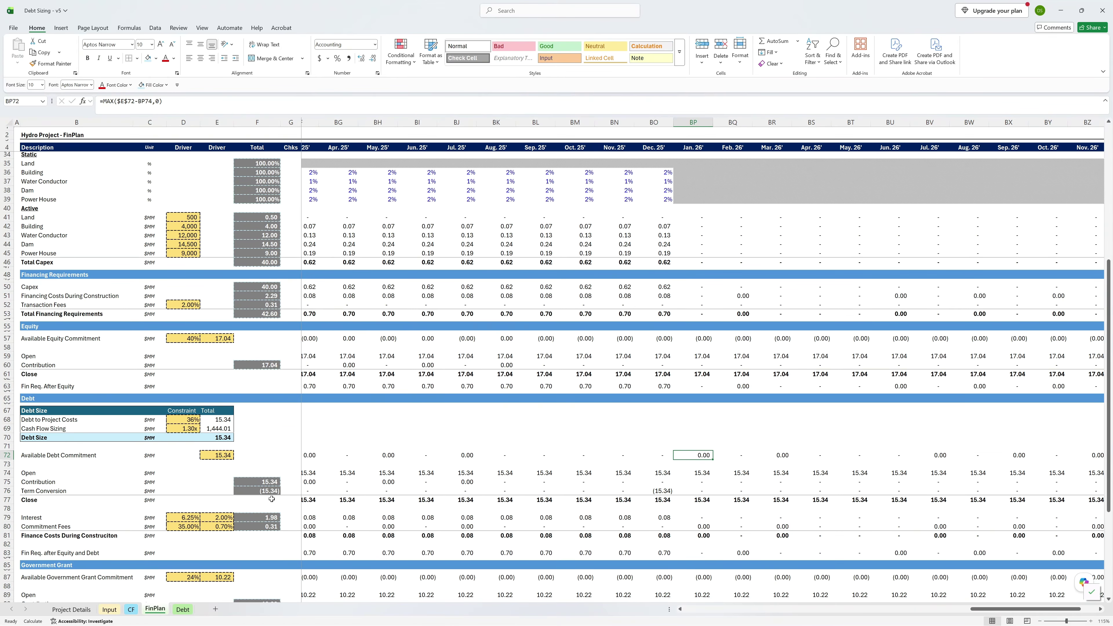
scroll(390, 490, "left", 1)
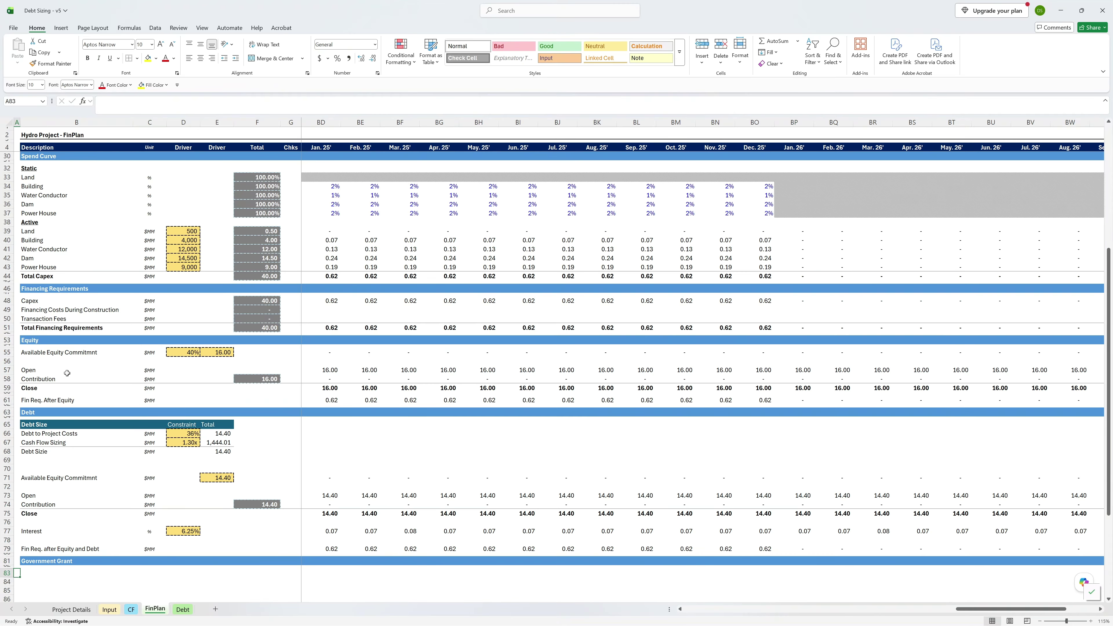
Step: Reuse the Equity schedule rows for Government Grant and set its commitment in E83 to =D83*F51, based on Total Financing Requirements
left_click_drag(70, 369, 96, 388)
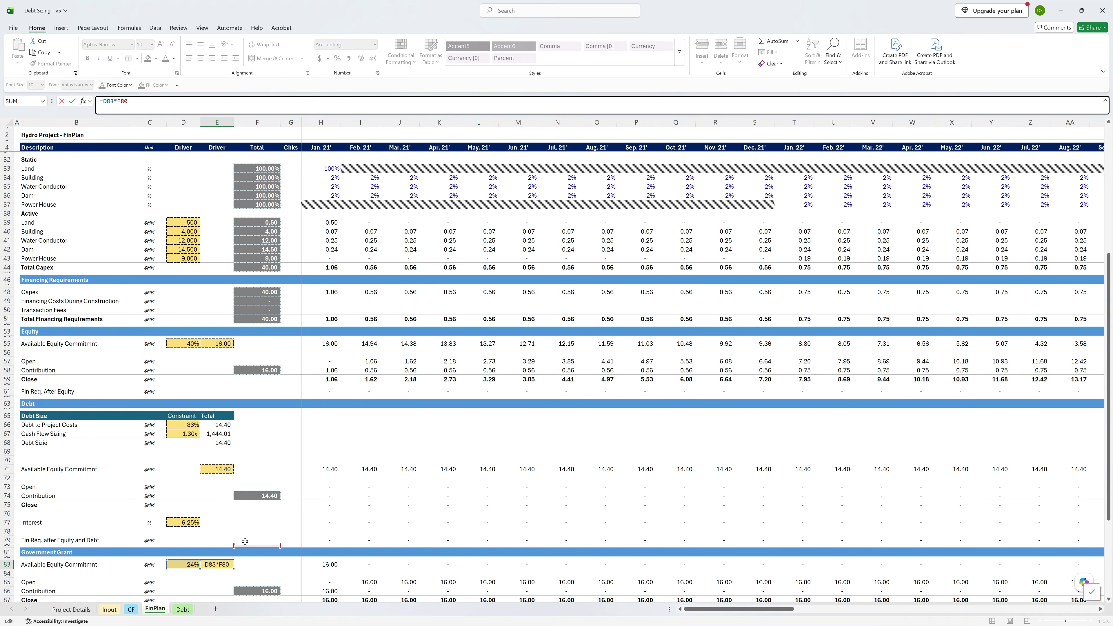
left_click(257, 268)
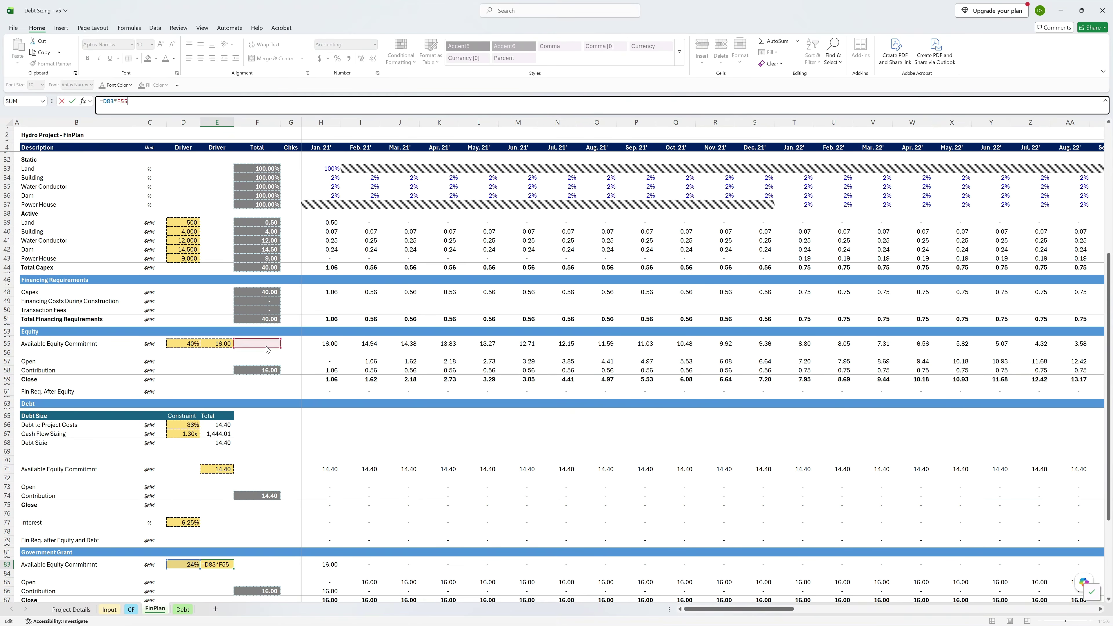
left_click(263, 319)
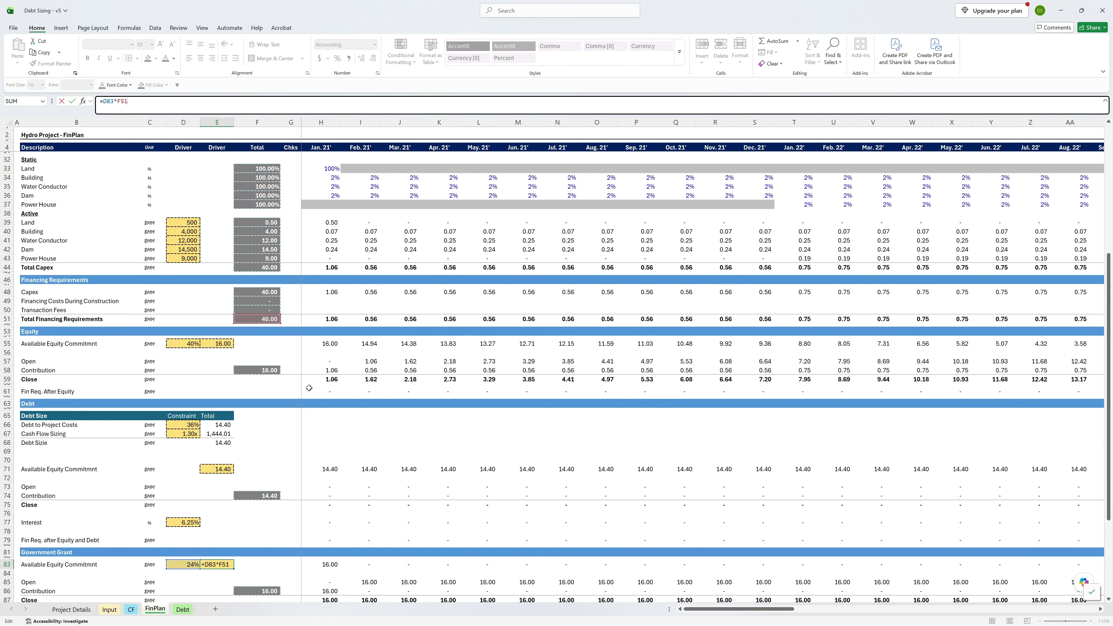
key("Return")
scroll(367, 563, "down", 2)
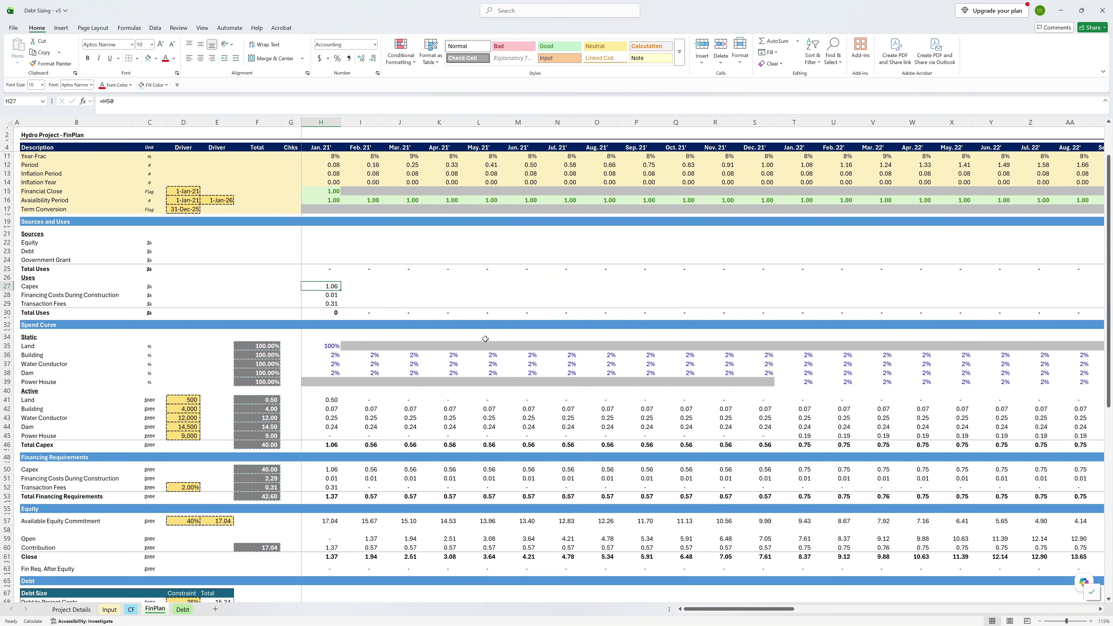
Step: Extend the Capex, Financing Costs During Construction and Transaction Fees uses across the timeline and complete the Total Uses sum in row 30
key("F2")
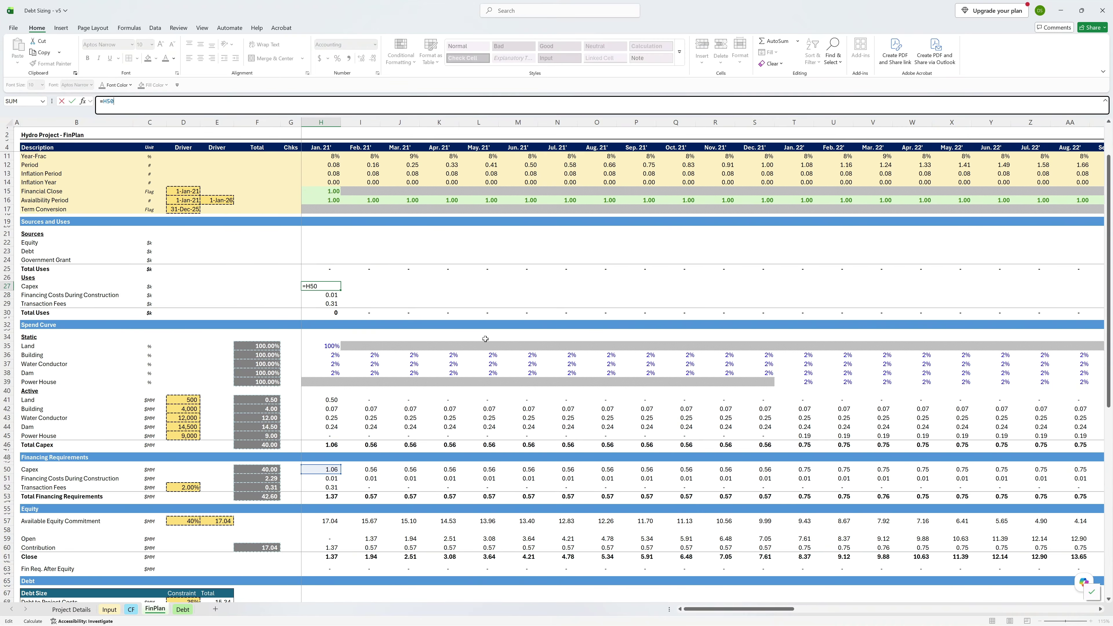
key("Return")
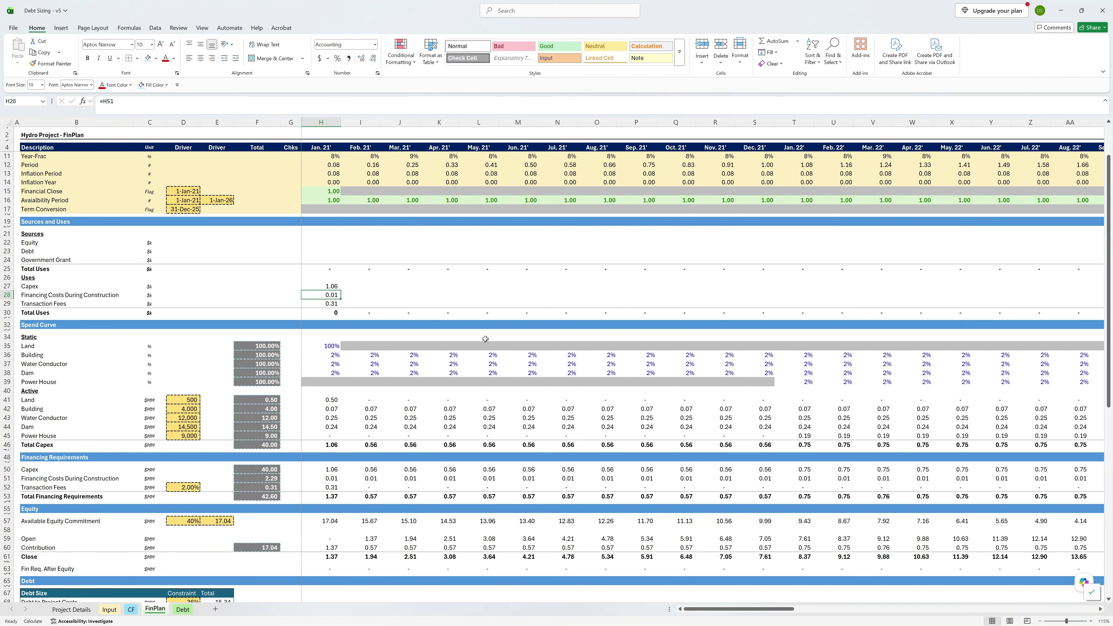
key("Down")
key("Down")
key("F2")
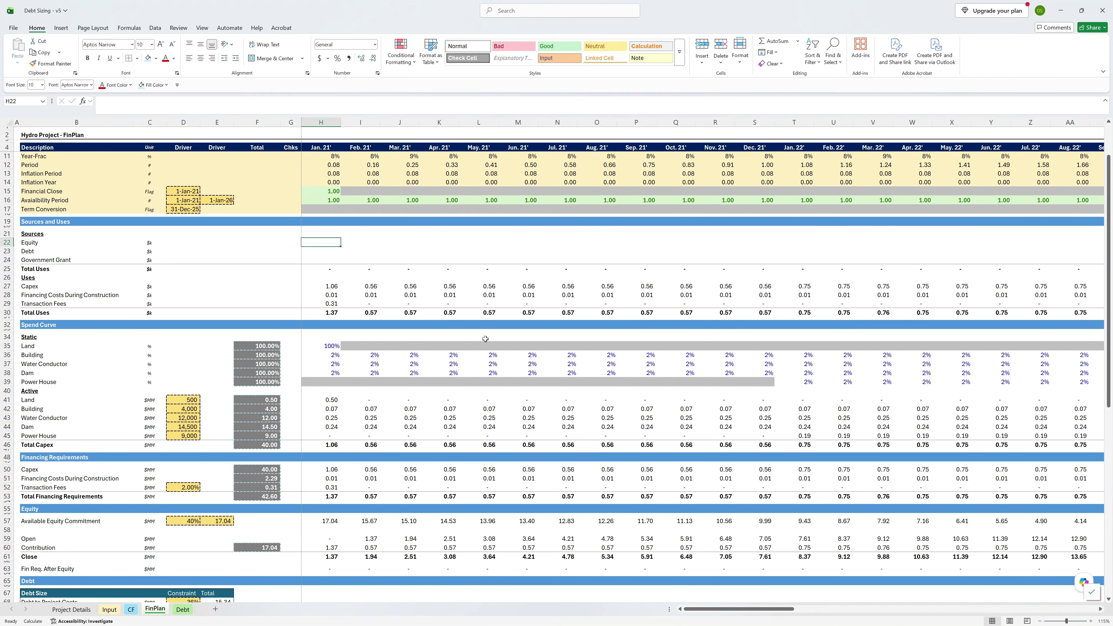
Step: Link the Sources cells for Equity, Debt and Government Grant in H22:H24 to the Contribution rows of their funding sections
type("=")
scroll(386, 381, "down", 2)
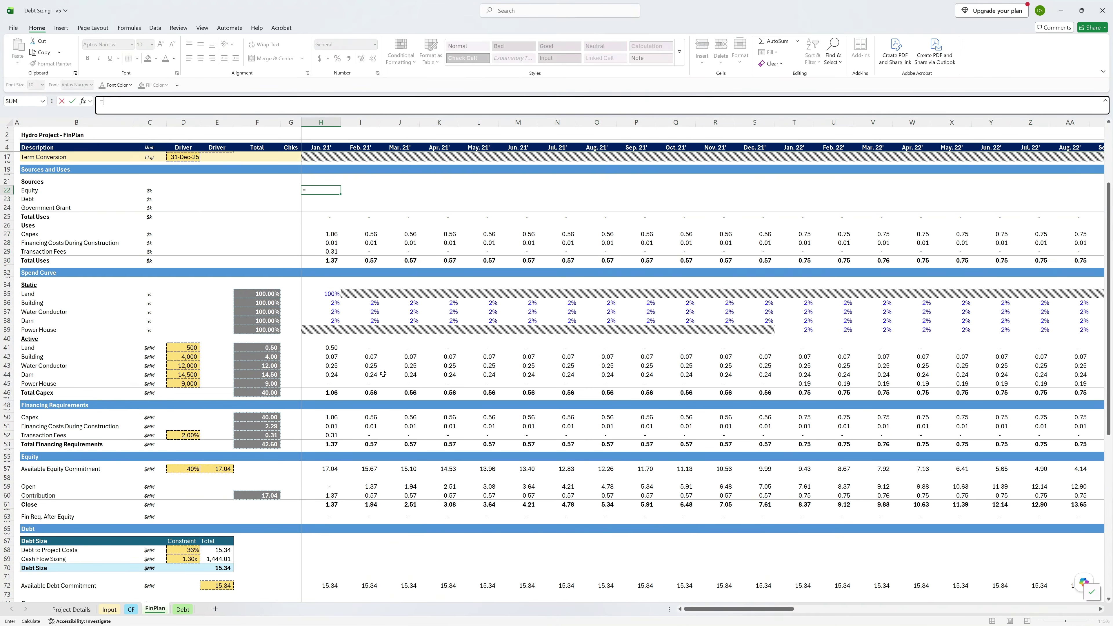
left_click(332, 496)
key("Return")
key("Return")
type("=")
scroll(342, 579, "down", 7)
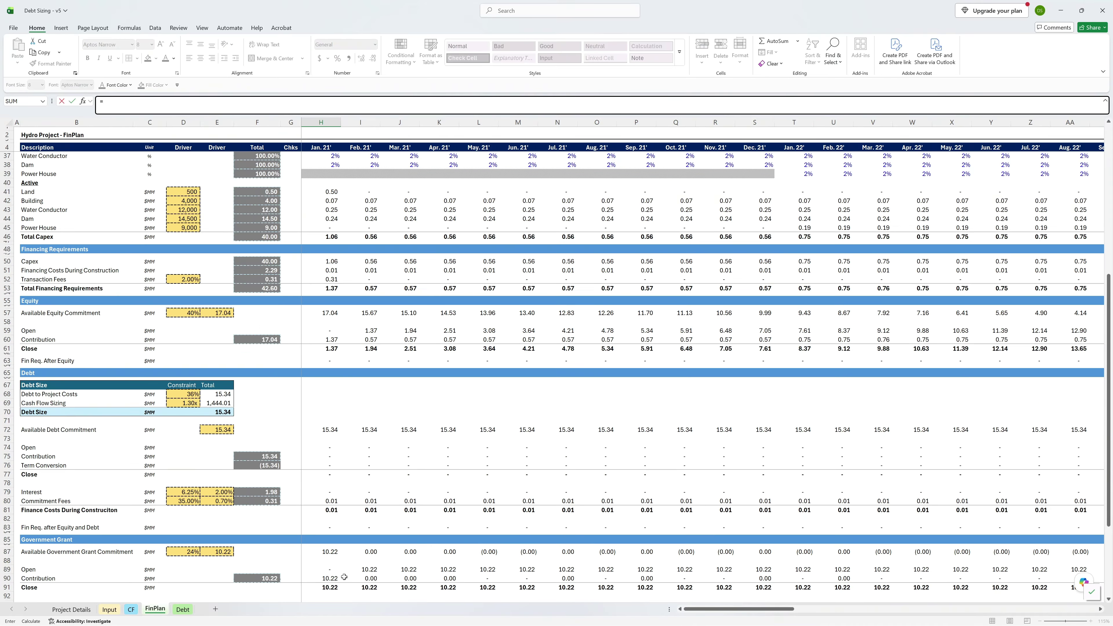
key("Escape")
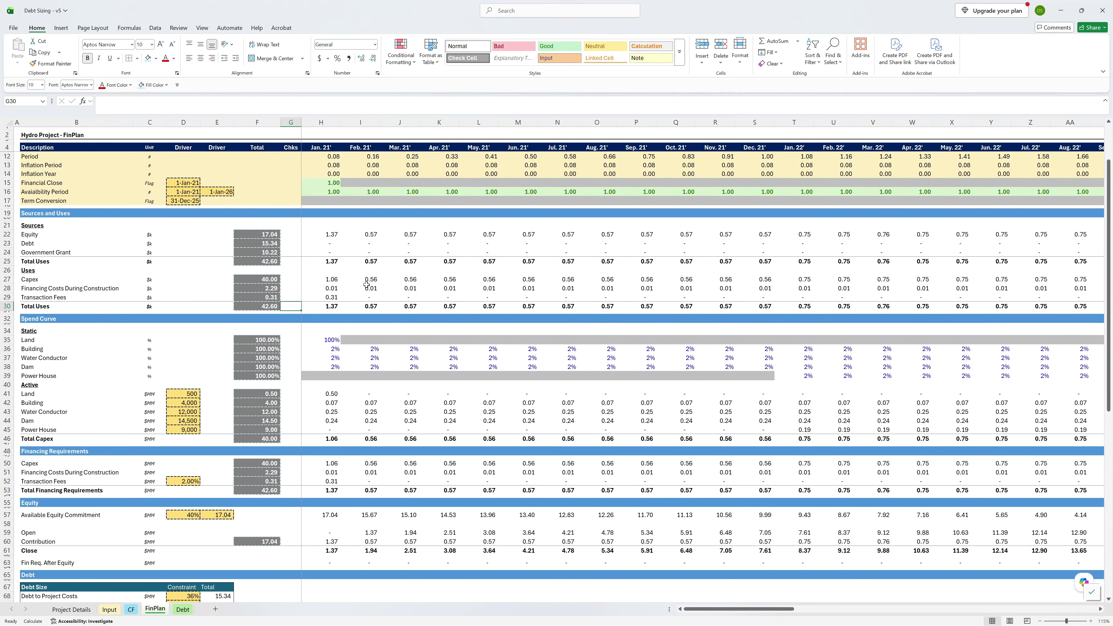
Step: Enter =F22/F$25 in G22 to calculate Equity's share of the total sources
key("Up")
key("Up")
key("Up")
key("Up")
key("Up")
key("Up")
key("Up")
key("Up")
key("Left")
type("/")
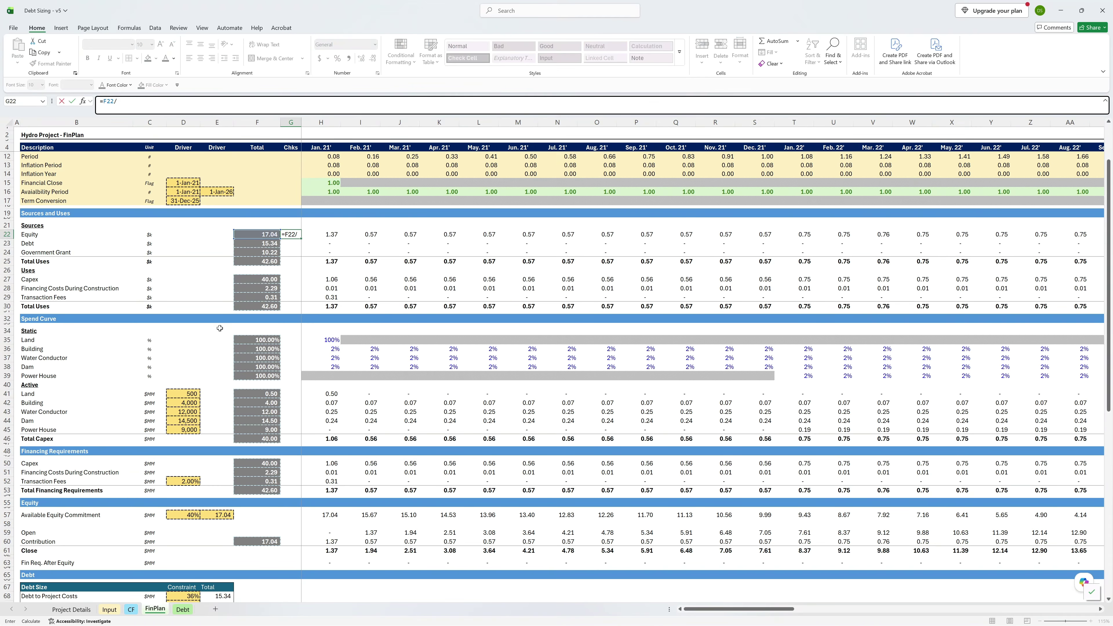
key("Left")
key("Down")
key("Down")
key("Down")
key("F4")
key("F4")
key("Return")
Step: Fill the share formula from G22 down through G25 for Debt, Government Grant and the sources total
key("ctrl+d")
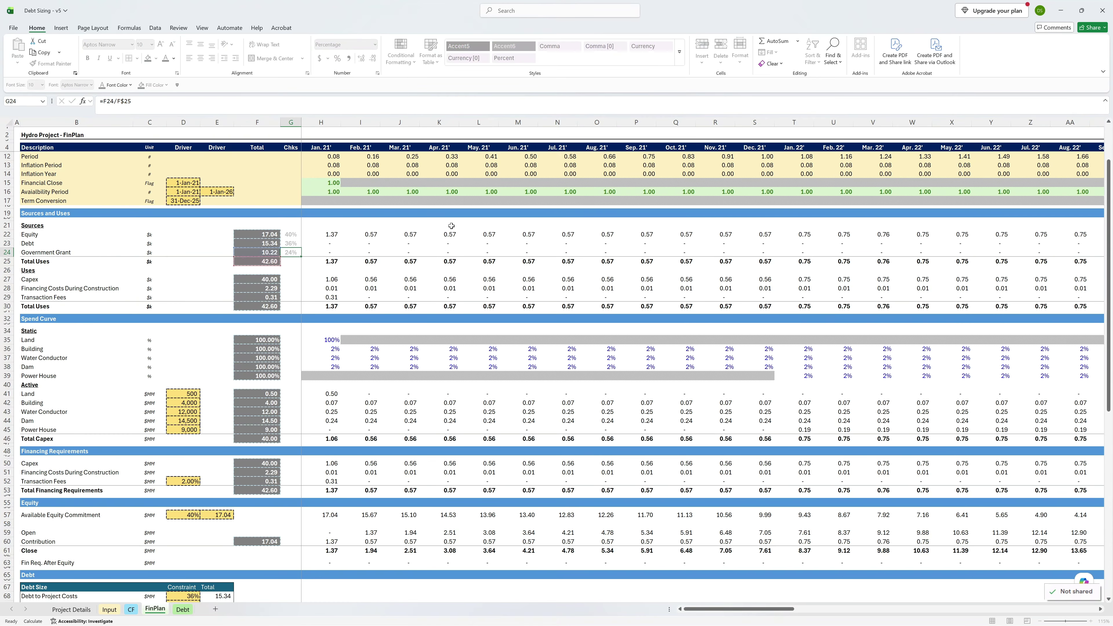
key("Down")
key("ctrl+d")
Step: Check the debt share by linking the empty cell D21 to $G$23, and clear that scratch cell
key("Up")
key("Up")
key("Up")
key("Left")
key("Left")
key("Left")
type("=")
key("Right")
key("Right")
key("Right")
key("Down")
key("Down")
key("Down")
key("F4")
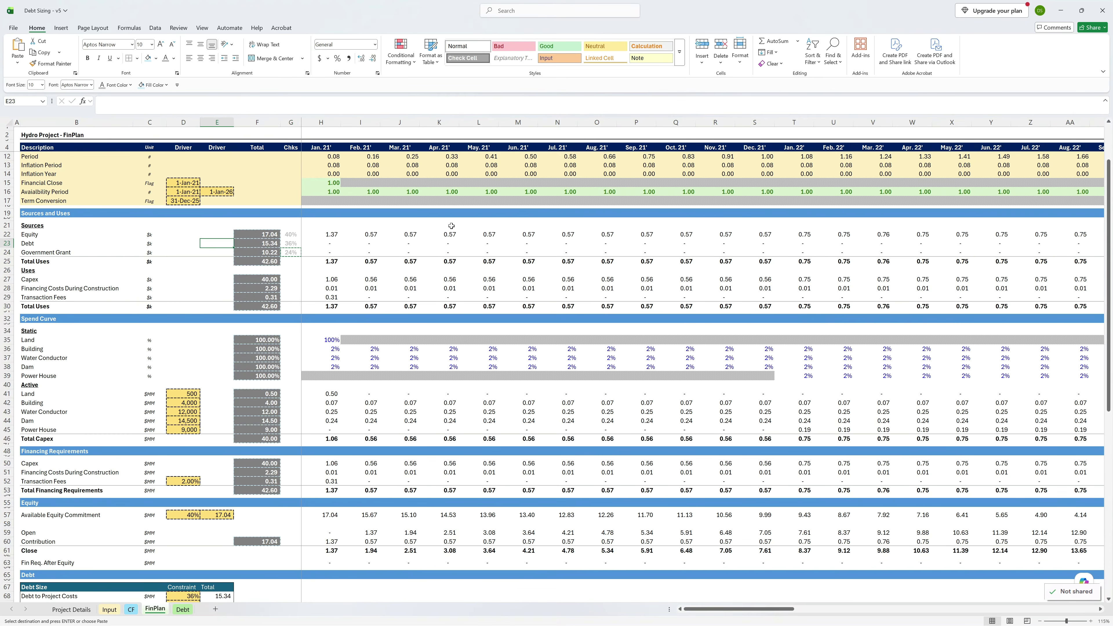
key("ctrl+Return")
key("F2")
key("BackSpace")
type("3")
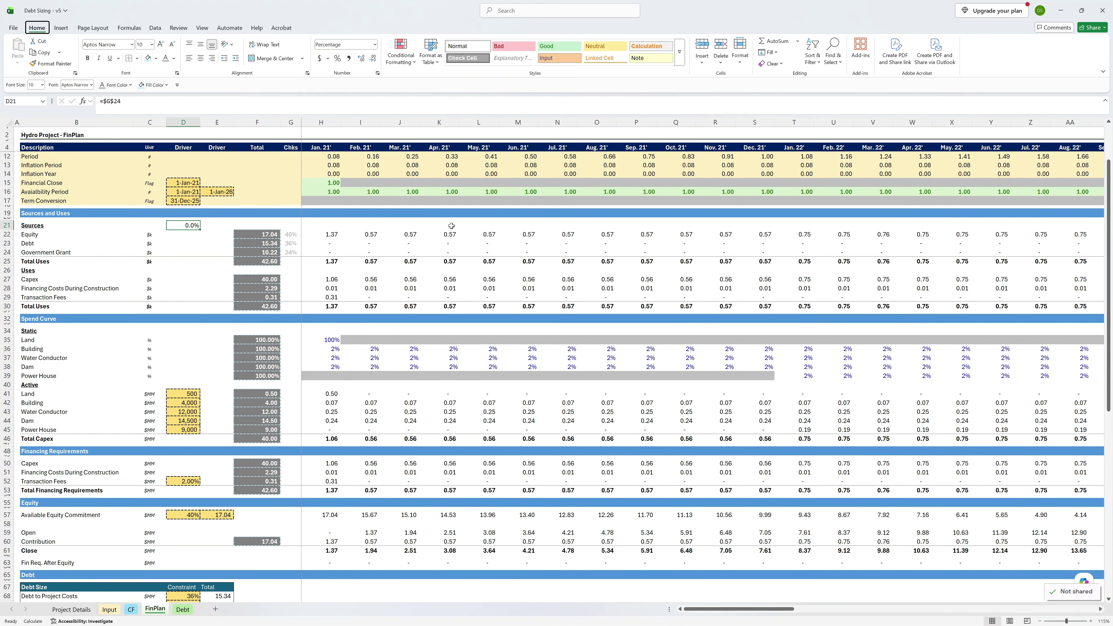
key("ctrl+Return")
scroll(376, 394, "down", 3)
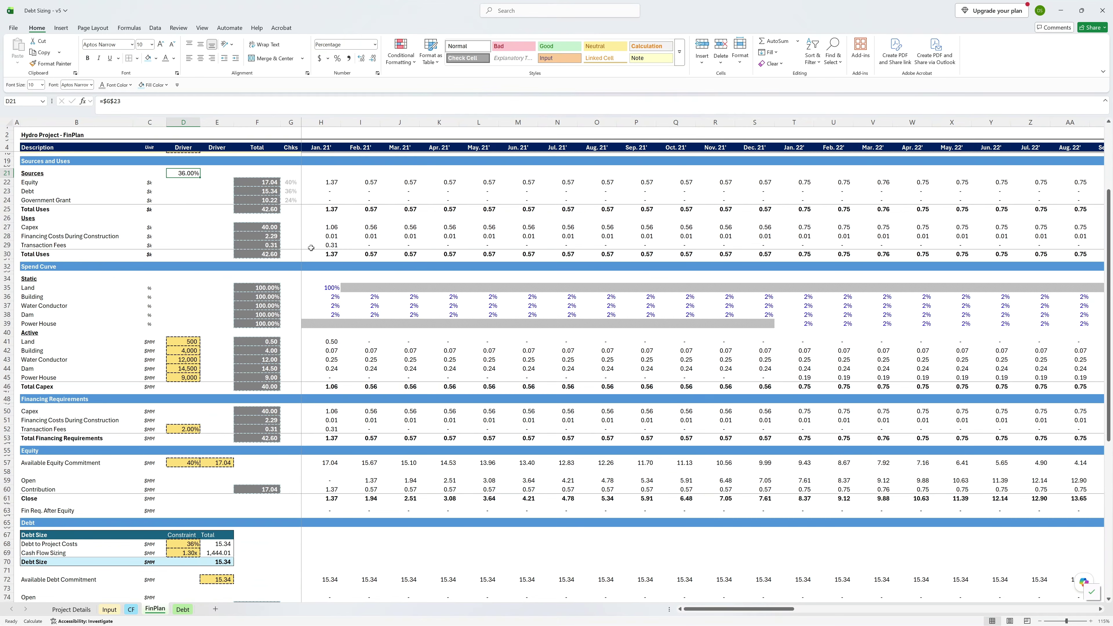
key("Delete")
Step: Add each Uses line's share of Total Uses in G27:G30, using =F28/F$30 in G28, and review the funding schedules across the timeline
left_click(291, 236)
scroll(349, 399, "down", 7)
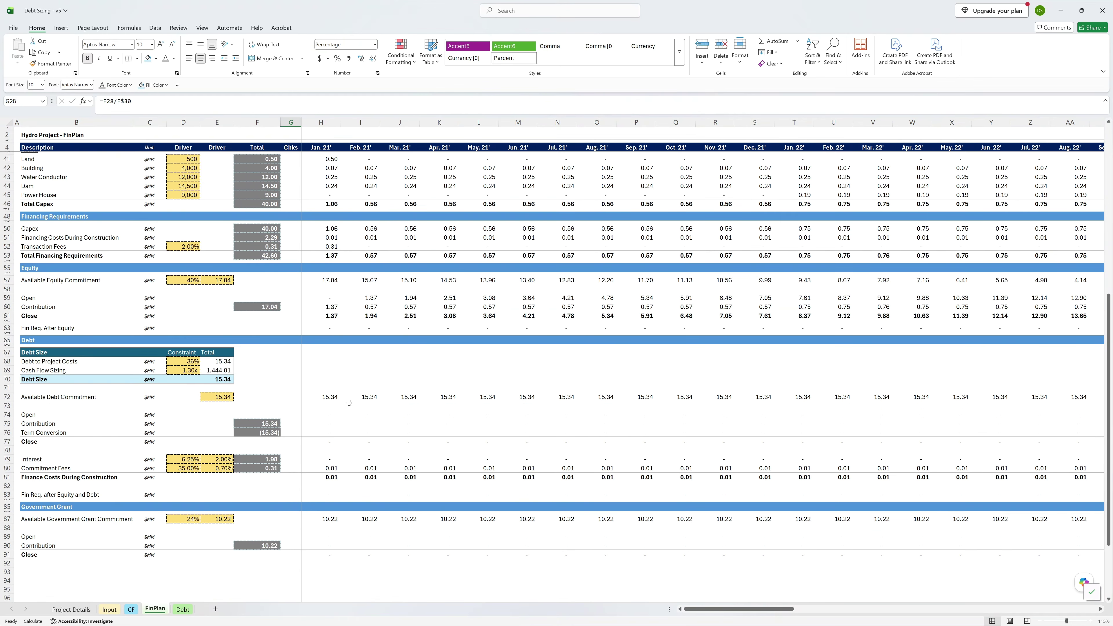
scroll(349, 399, "right", 5)
scroll(326, 323, "up", 12)
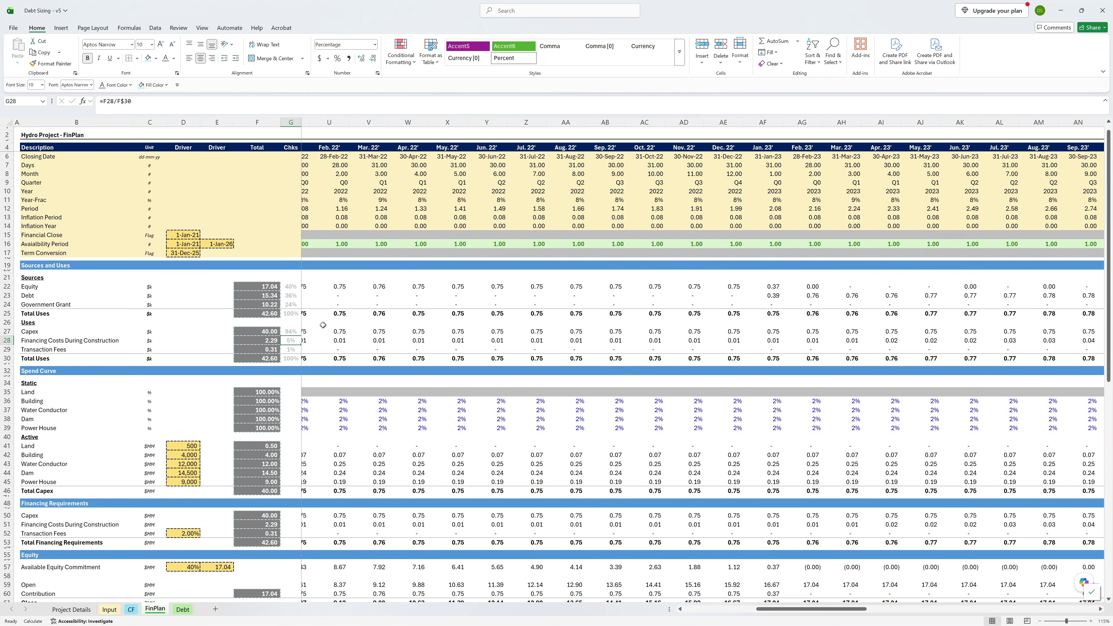
scroll(290, 341, "left", 5)
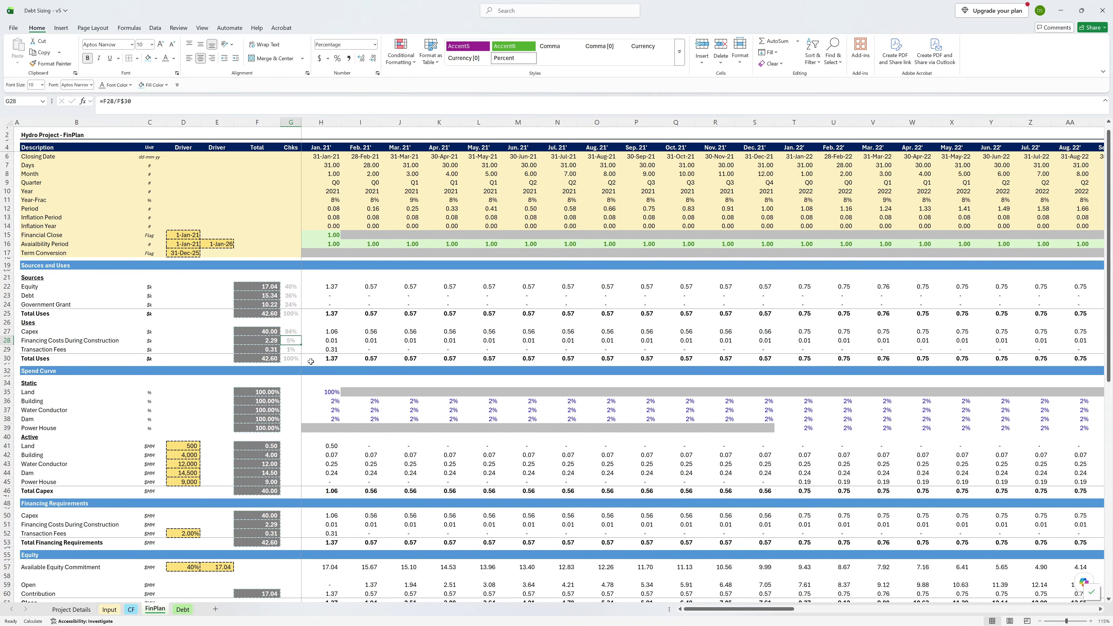